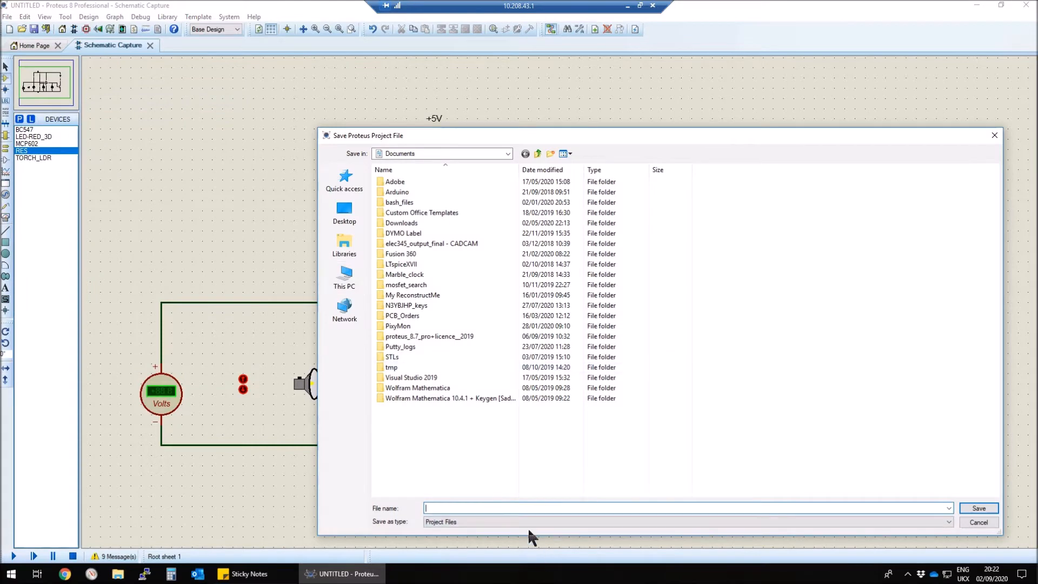
# Step: Save the project as "test" and open its PCB layout
pyautogui.write('test')
pyautogui.press('Return')
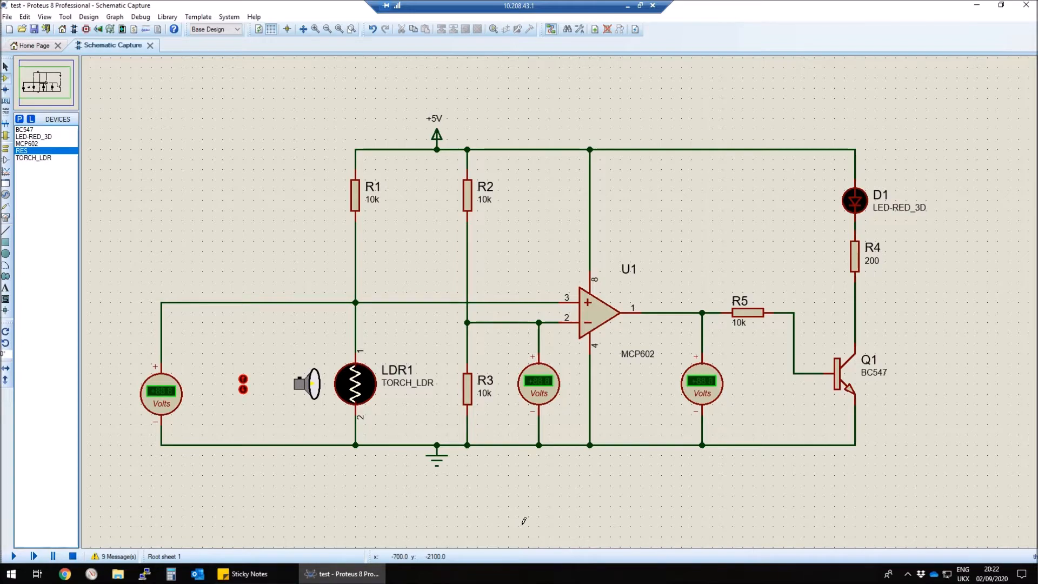
pyautogui.click(86, 30)
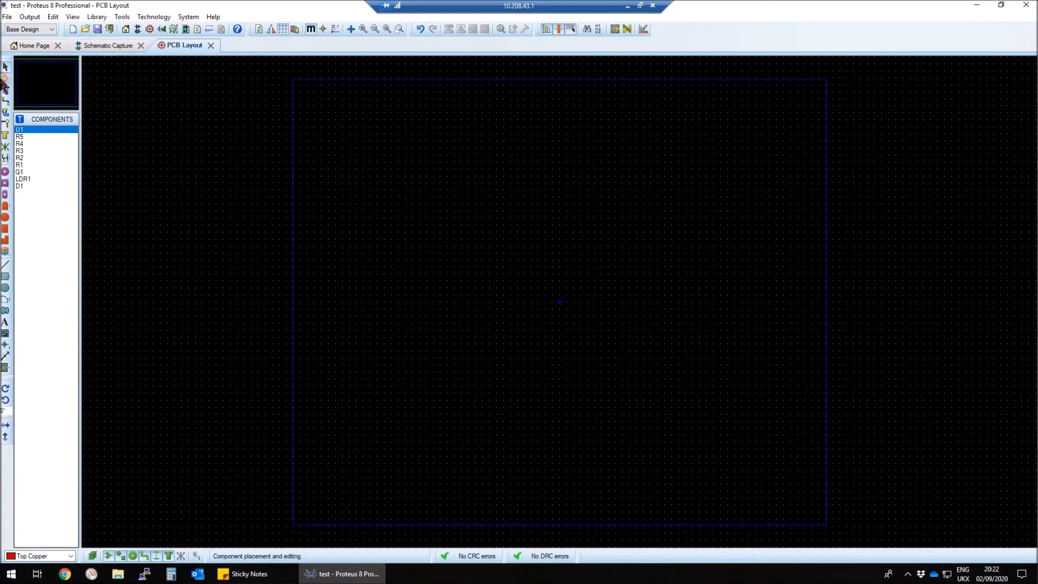
# Step: Place the MCP602 chip U1 in the board area, rotated so it stands vertically with its notch facing up
pyautogui.click(5, 78)
pyautogui.click(31, 211)
pyautogui.click(506, 258)
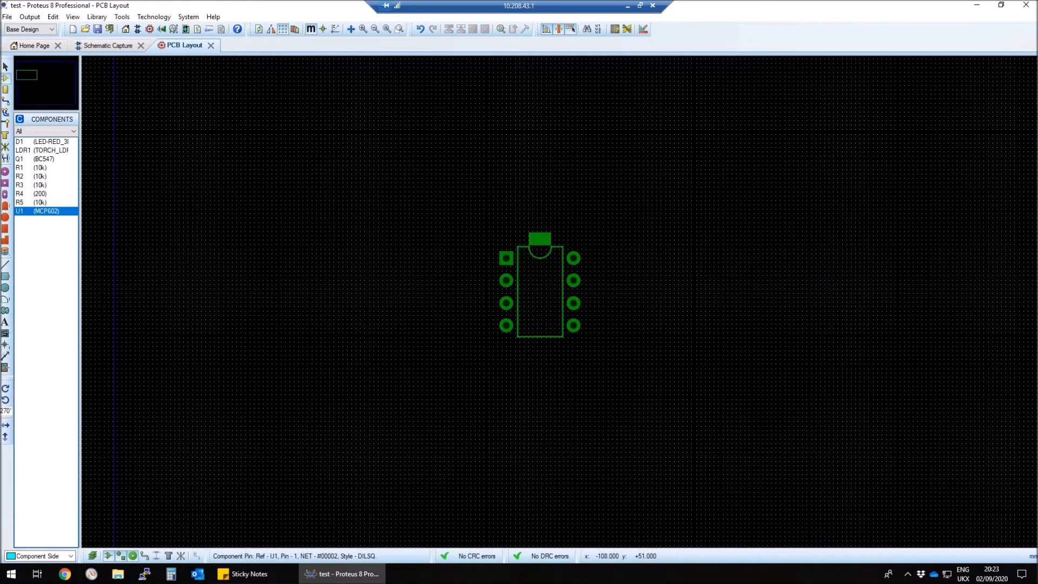
pyautogui.scroll(1, 528, 262)
pyautogui.press('KP_Add')
pyautogui.press('KP_Add')
pyautogui.press('KP_Add')
pyautogui.press('KP_Add')
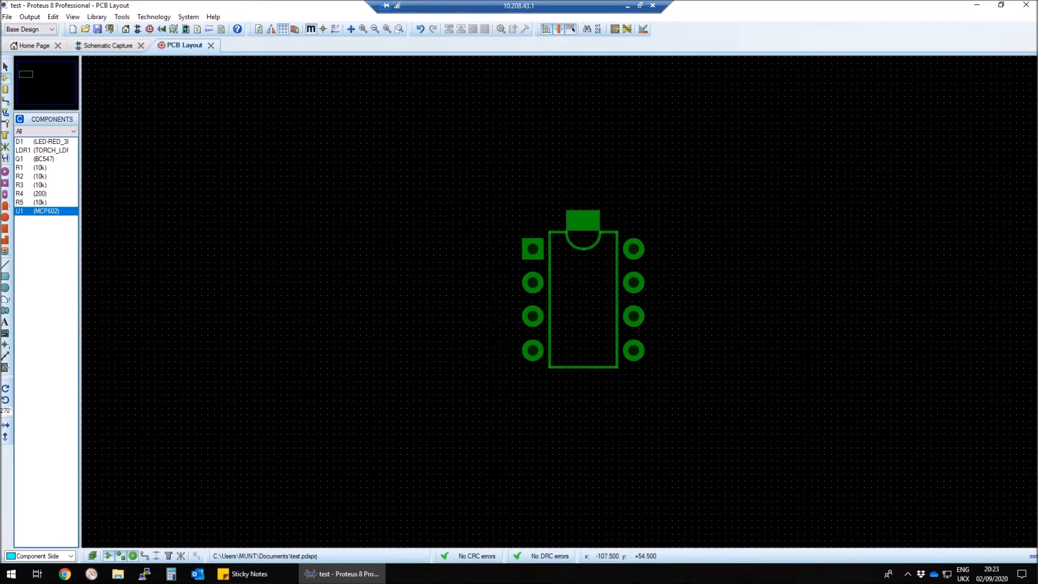
pyautogui.click(534, 248)
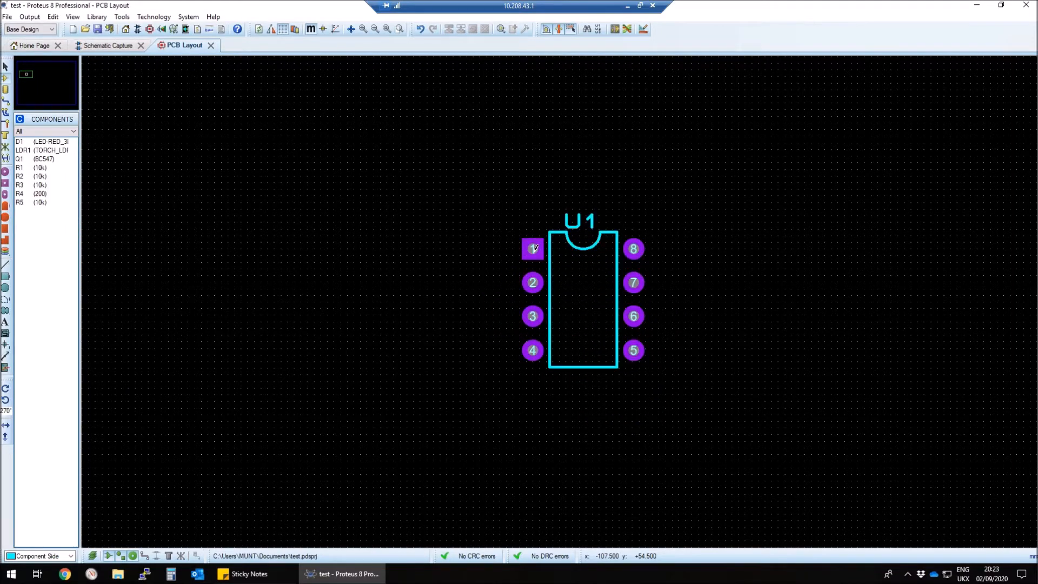
# Step: Place R1 and R2 horizontally above U1, and R3 vertically on the pin 1 side of the chip
pyautogui.click(25, 168)
pyautogui.click(519, 189)
pyautogui.click(520, 150)
pyautogui.click(516, 96)
pyautogui.press('KP_Add')
pyautogui.click(473, 283)
pyautogui.click(412, 194)
# Step: Place R5 vertically beside R3, and LDR1 below them
pyautogui.click(32, 176)
pyautogui.click(329, 190)
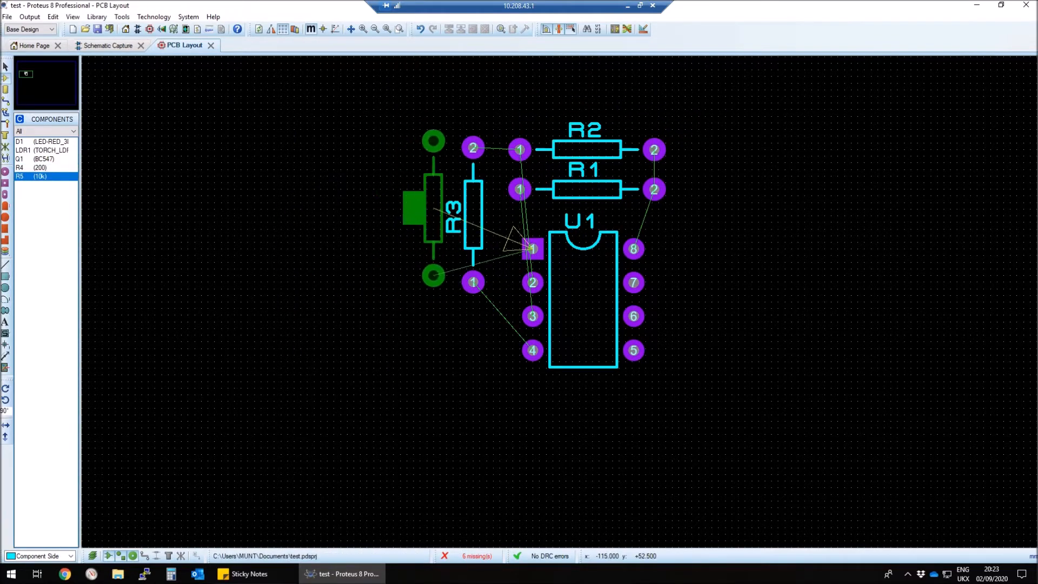
pyautogui.click(433, 214)
pyautogui.click(25, 149)
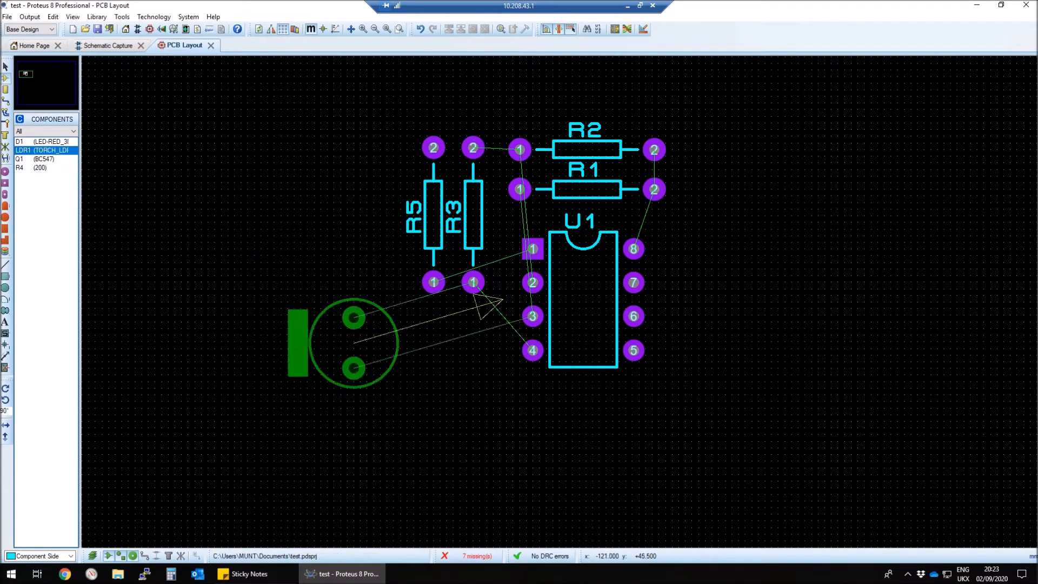
pyautogui.click(380, 362)
# Step: Place R4 vertically on the far side of U1, D1 between R2 and R4, and transistor Q1 below R4
pyautogui.click(25, 158)
pyautogui.click(745, 255)
pyautogui.click(864, 283)
pyautogui.click(27, 142)
pyautogui.click(785, 176)
pyautogui.press('KP_Add')
pyautogui.click(765, 150)
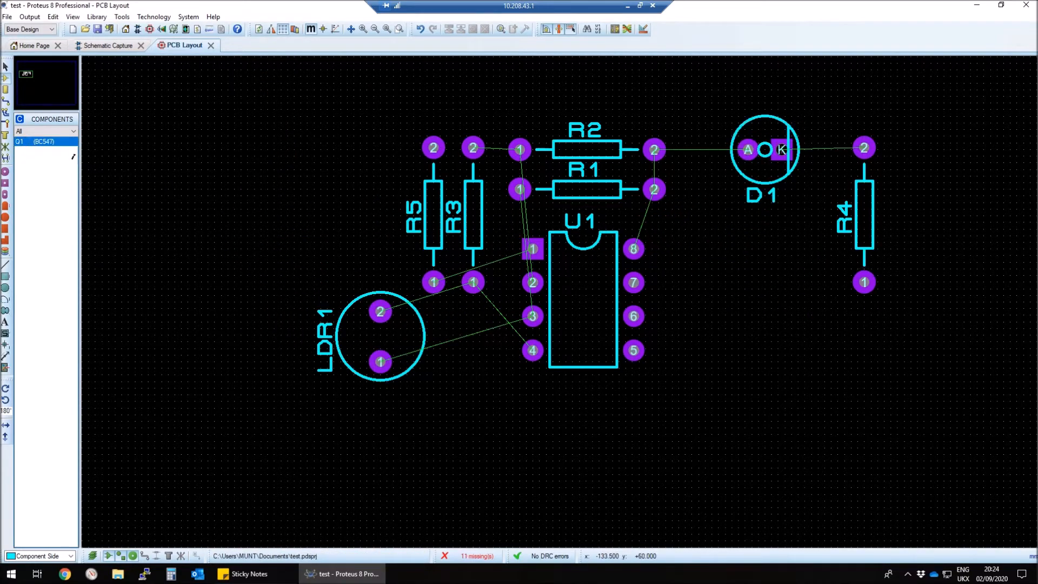
pyautogui.click(845, 341)
# Step: Move R5 to stand between U1 and Q1, and rotate it so that its pin 1 is uppermost
pyautogui.moveTo(440, 184); pyautogui.dragTo(699, 251)
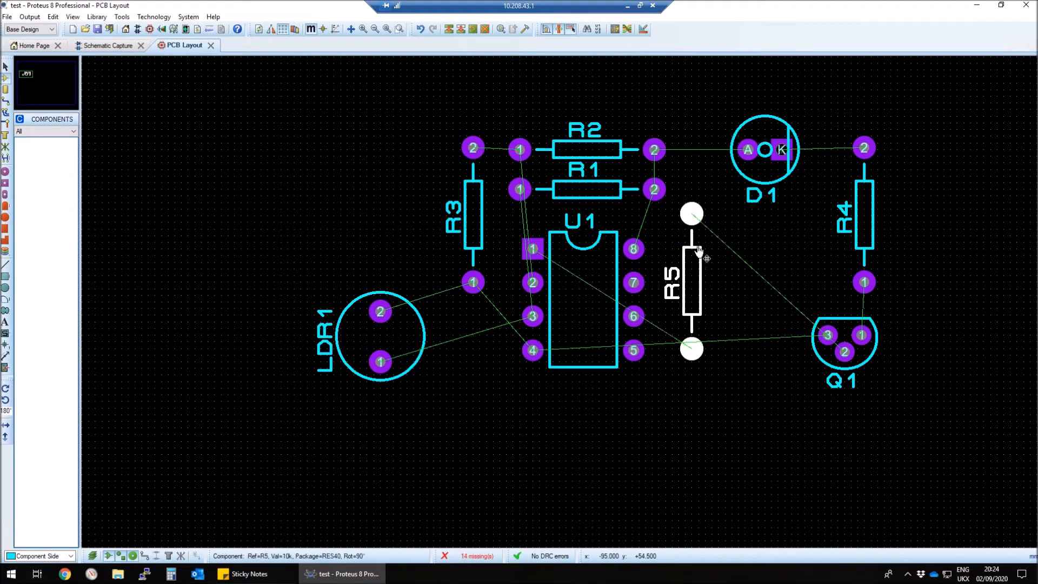
pyautogui.rightClick(700, 249)
pyautogui.click(729, 304)
pyautogui.moveTo(759, 281); pyautogui.dragTo(826, 281)
pyautogui.rightClick(828, 281)
pyautogui.click(858, 337)
pyautogui.moveTo(759, 350); pyautogui.dragTo(679, 362)
# Step: Move Q1, R4 and D1 closer to U1 and R5 to compact the layout
pyautogui.moveTo(845, 346); pyautogui.dragTo(756, 334)
pyautogui.moveTo(864, 216); pyautogui.dragTo(811, 256)
pyautogui.moveTo(782, 150); pyautogui.dragTo(749, 150)
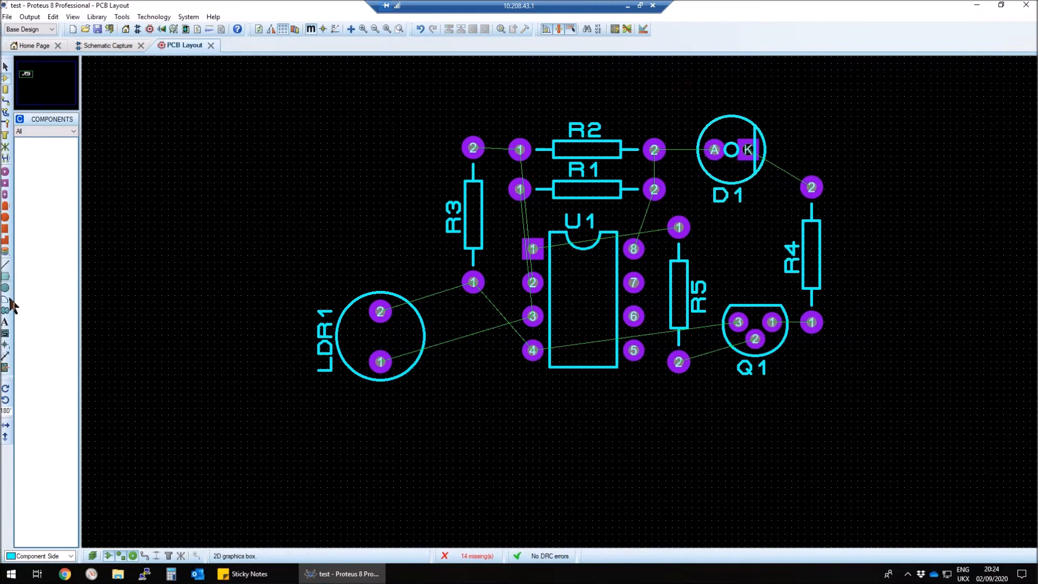
# Step: Draw a rectangular outline on the Board Edge layer around all the components, and return to the schematic
pyautogui.click(5, 276)
pyautogui.click(42, 555)
pyautogui.click(32, 545)
pyautogui.click(287, 96)
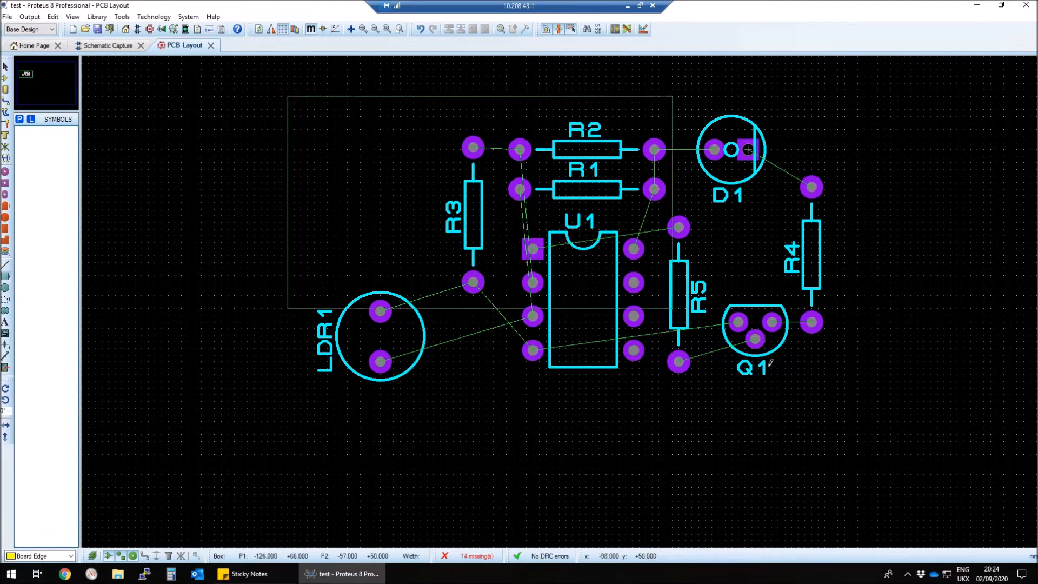
pyautogui.click(878, 414)
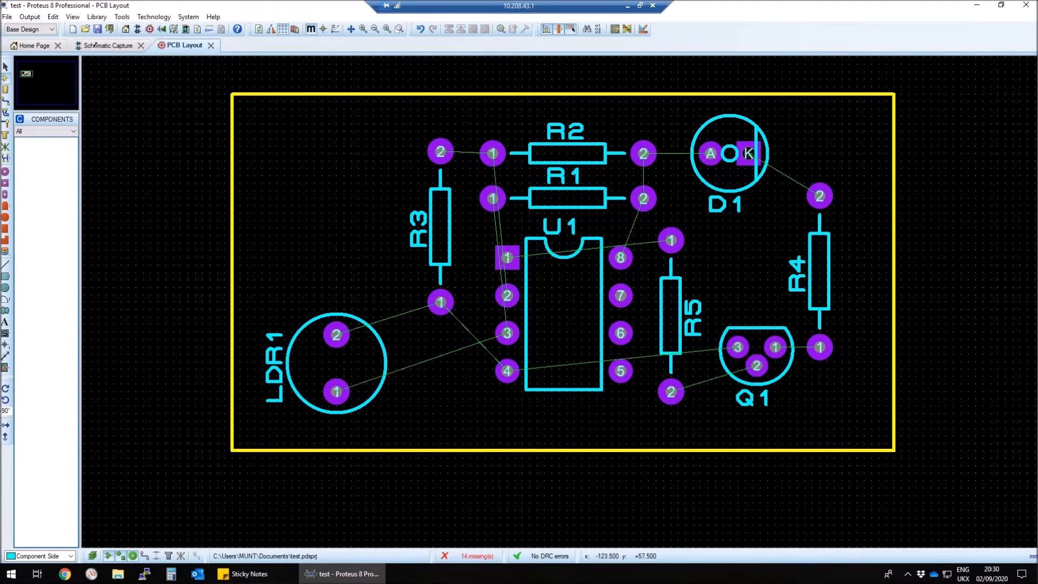
pyautogui.click(93, 45)
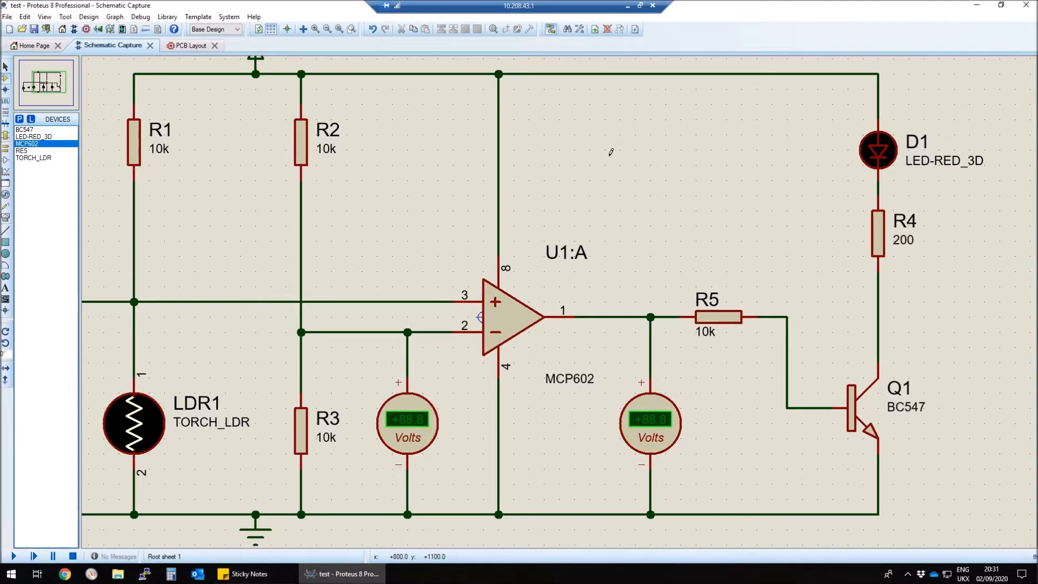
# Step: Place five more MCP602 op-amps in the free space above U1:A and beside the LED branch
pyautogui.click(611, 152)
pyautogui.click(610, 161)
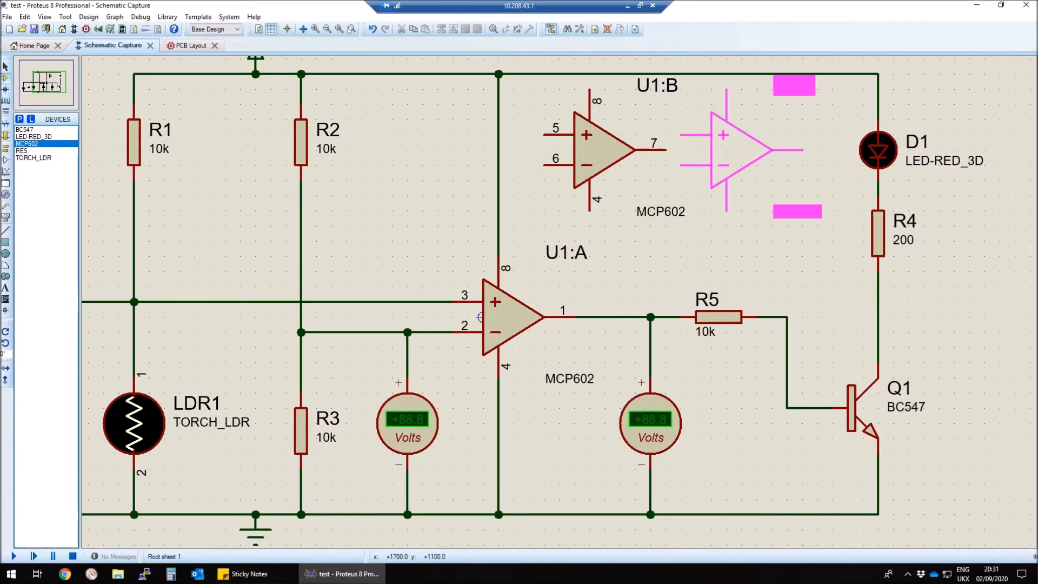
pyautogui.click(749, 168)
pyautogui.scroll(-1, 810, 119)
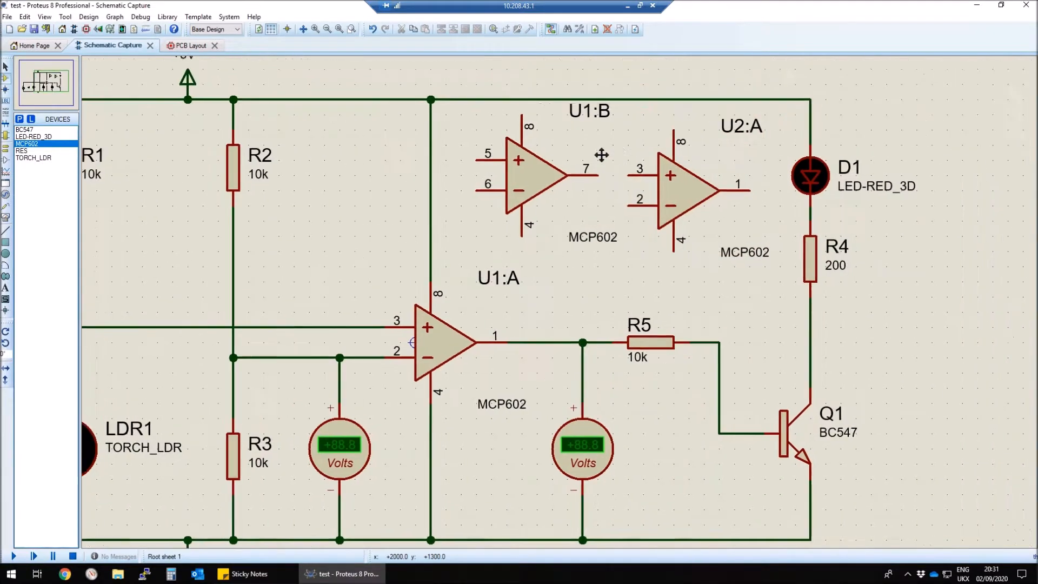
pyautogui.scroll(1, 585, 152)
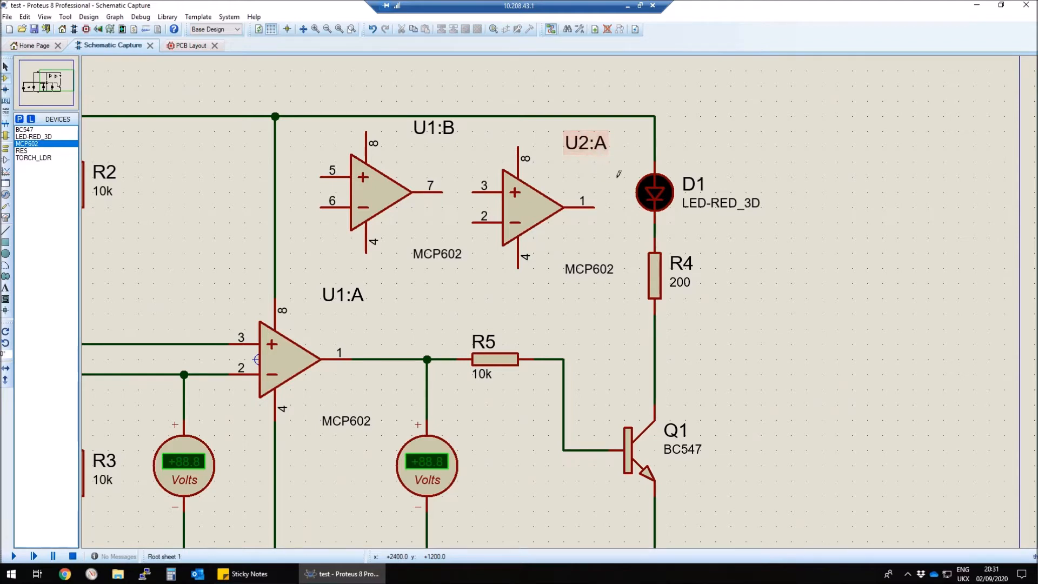
pyautogui.click(809, 267)
pyautogui.click(806, 281)
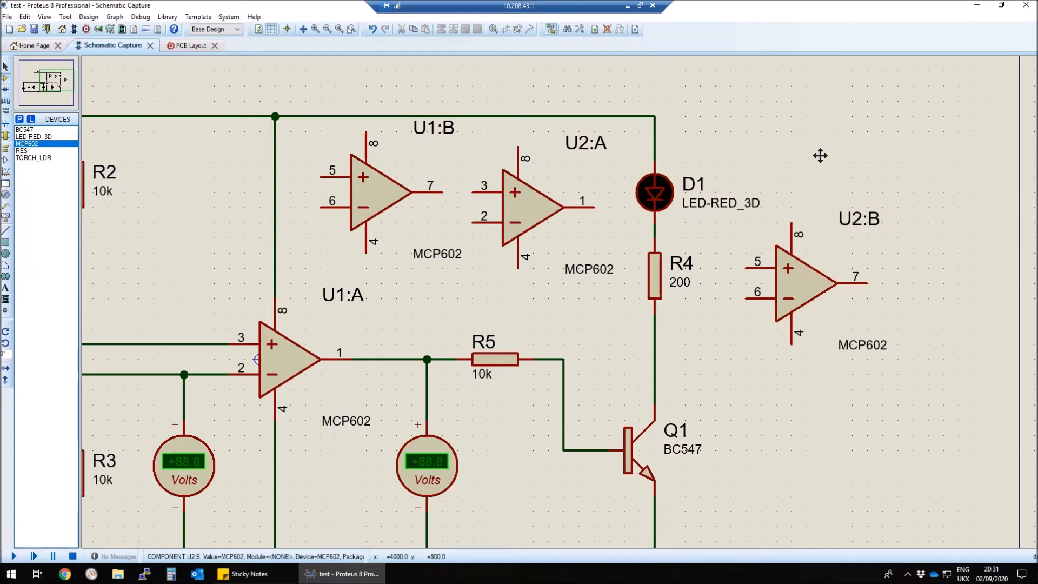
pyautogui.scroll(-2, 819, 160)
pyautogui.click(694, 352)
pyautogui.click(693, 357)
pyautogui.click(684, 432)
pyautogui.click(682, 447)
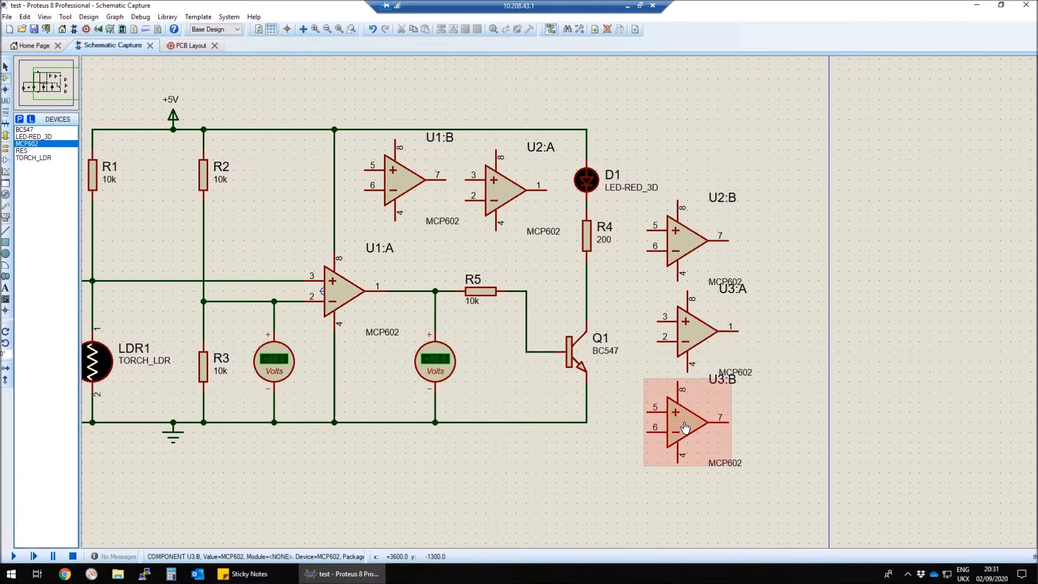
# Step: Delete the five extra MCP602 op-amps, keeping only U1:A
pyautogui.rightClick(686, 428)
pyautogui.rightClick(686, 428)
pyautogui.rightClick(695, 347)
pyautogui.rightClick(695, 347)
pyautogui.rightClick(683, 220)
pyautogui.rightClick(683, 220)
pyautogui.rightClick(515, 196)
pyautogui.rightClick(515, 196)
pyautogui.rightClick(398, 165)
pyautogui.rightClick(398, 165)
pyautogui.middleClick(346, 237)
pyautogui.click(573, 248)
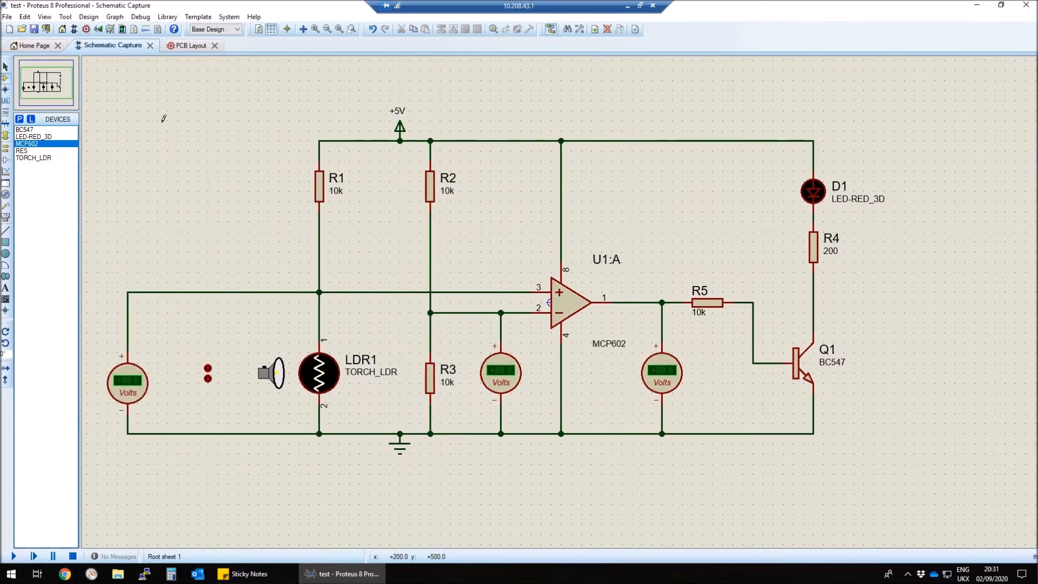
# Step: Pick the PIN single pin terminal from the library, place it beyond the end of the +5V rail and wire it to the rail
pyautogui.click(19, 119)
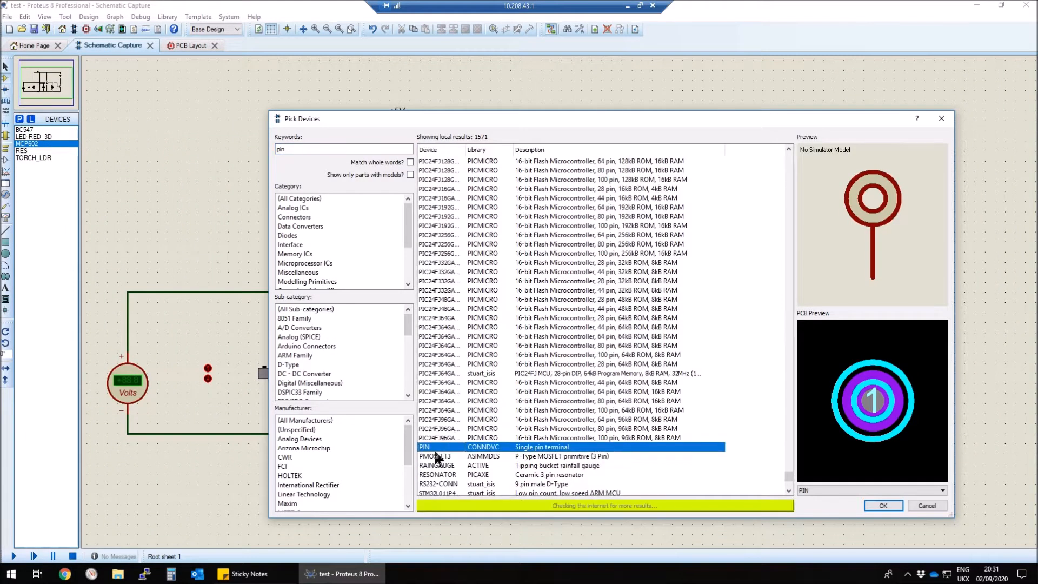
pyautogui.click(878, 506)
pyautogui.click(238, 193)
pyautogui.press('KP_Subtract')
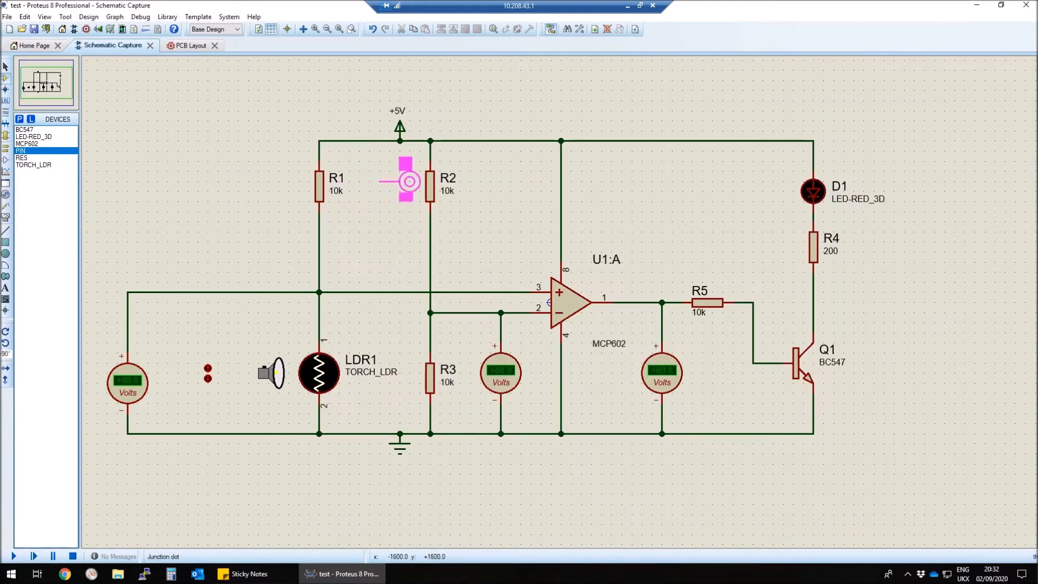
pyautogui.click(904, 141)
pyautogui.click(873, 141)
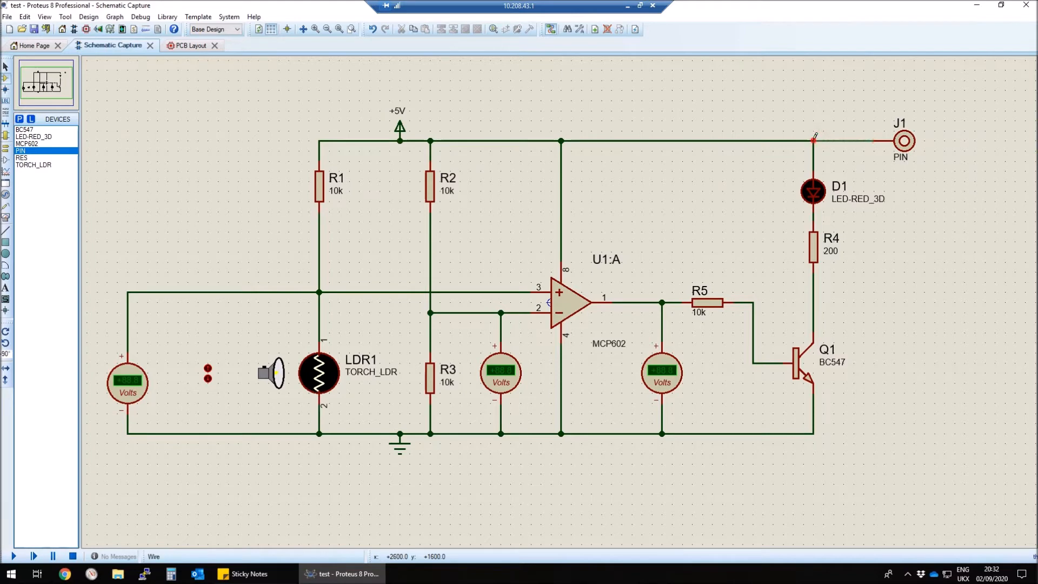
pyautogui.click(814, 140)
# Step: Set the part reference of the supply rail's pin to +5V
pyautogui.rightClick(895, 121)
pyautogui.click(812, 154)
pyautogui.write('+5V')
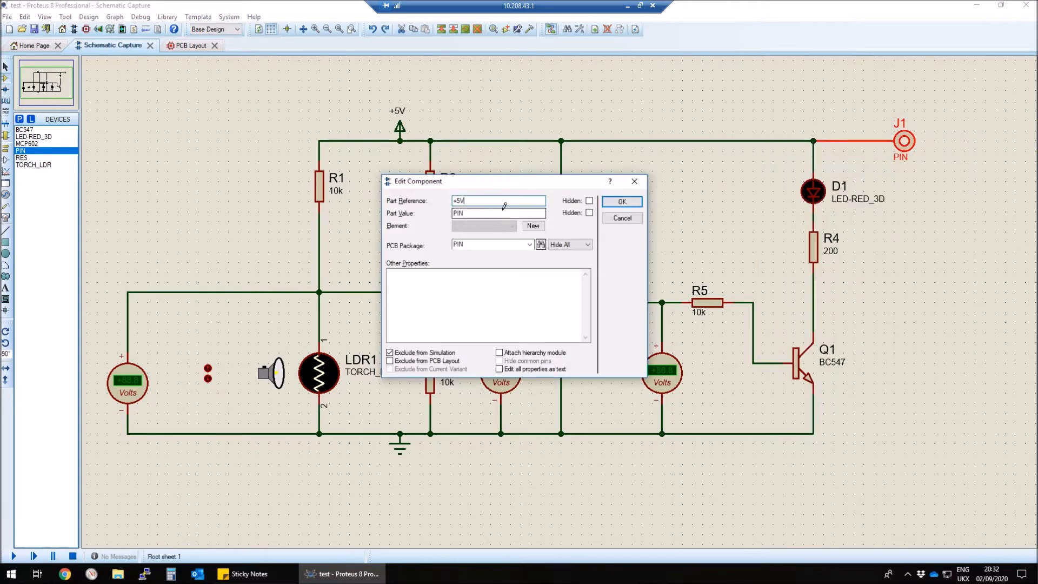
pyautogui.press('Return')
# Step: Place a second PIN terminal beyond the end of the ground rail and wire it to the rail
pyautogui.click(904, 433)
pyautogui.click(875, 433)
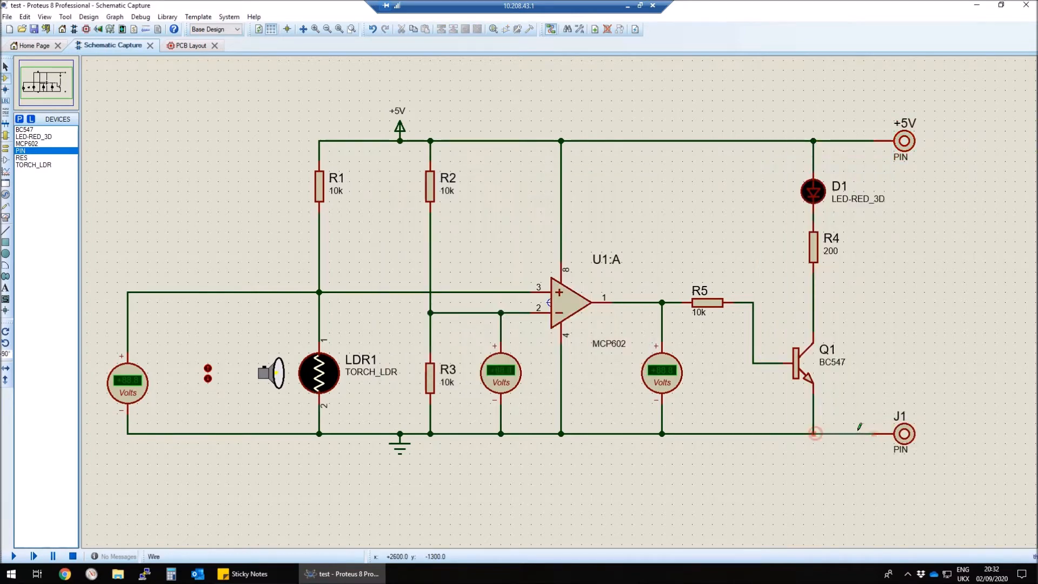
pyautogui.click(815, 434)
# Step: Set the part reference of the ground rail's pin to 0V
pyautogui.rightClick(904, 434)
pyautogui.click(779, 151)
pyautogui.write('0')
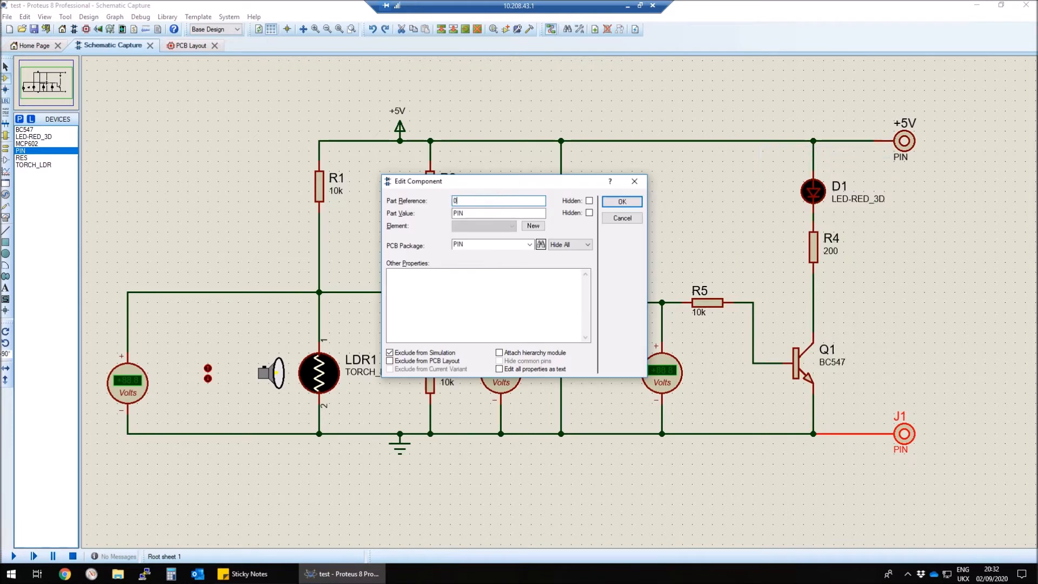
pyautogui.write('V')
pyautogui.press('Return')
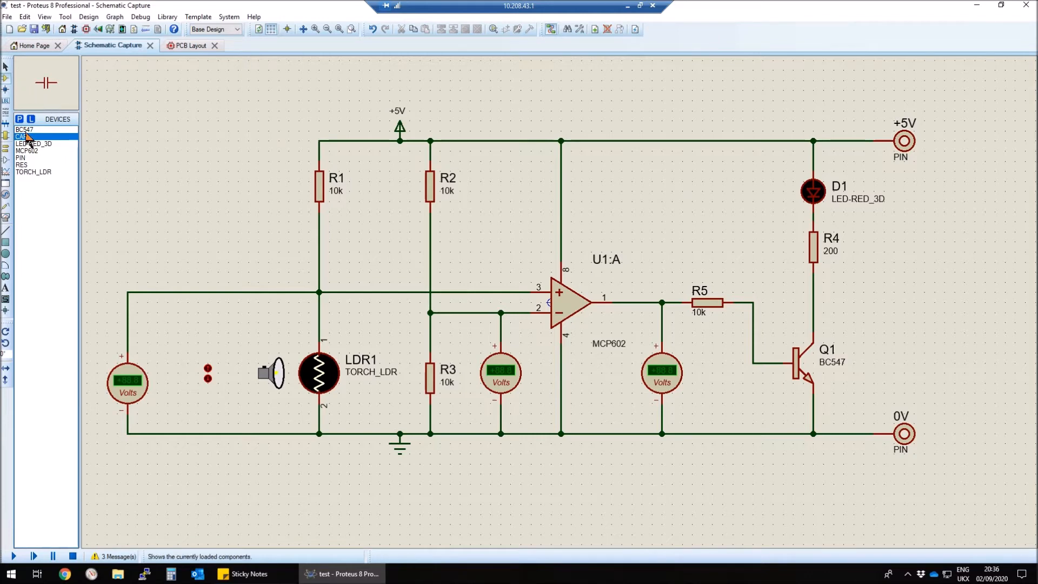
# Step: Search the device library for cap-elec and add the generic electrolytic capacitor CAP-ELEC to the devices
pyautogui.click(19, 118)
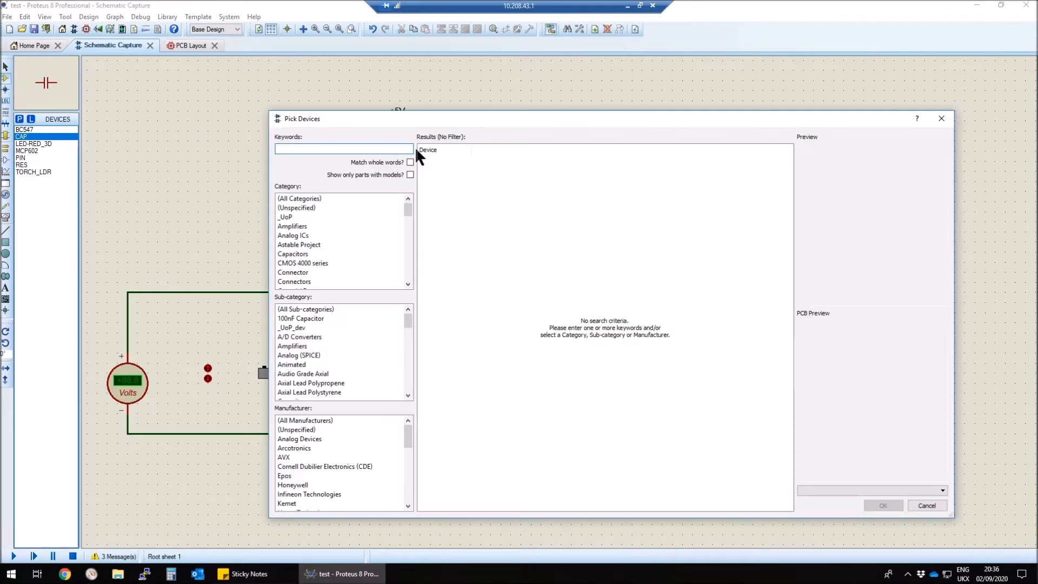
pyautogui.write('cap')
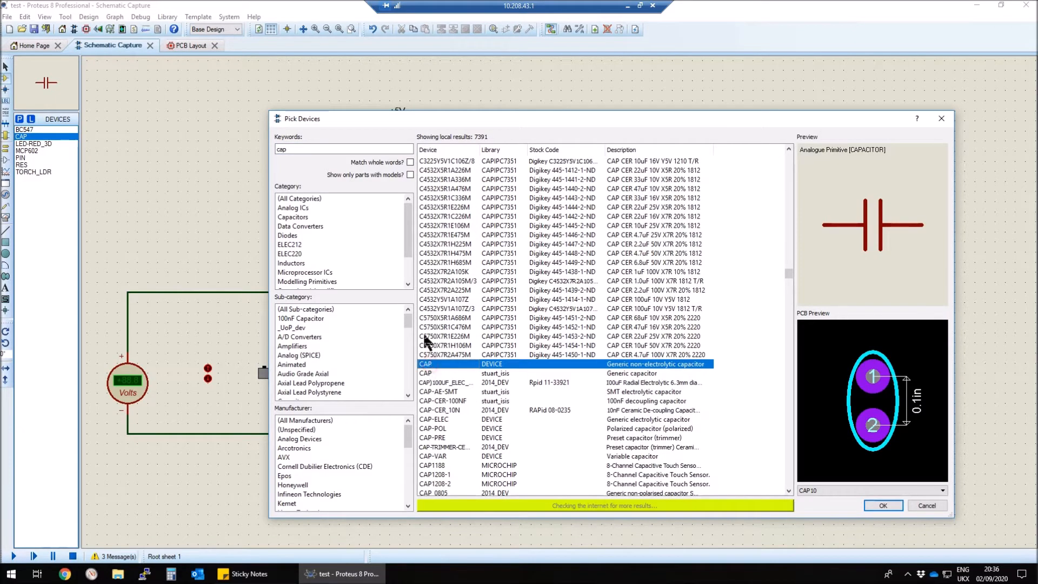
pyautogui.click(302, 149)
pyautogui.press('BackSpace')
pyautogui.press('BackSpace')
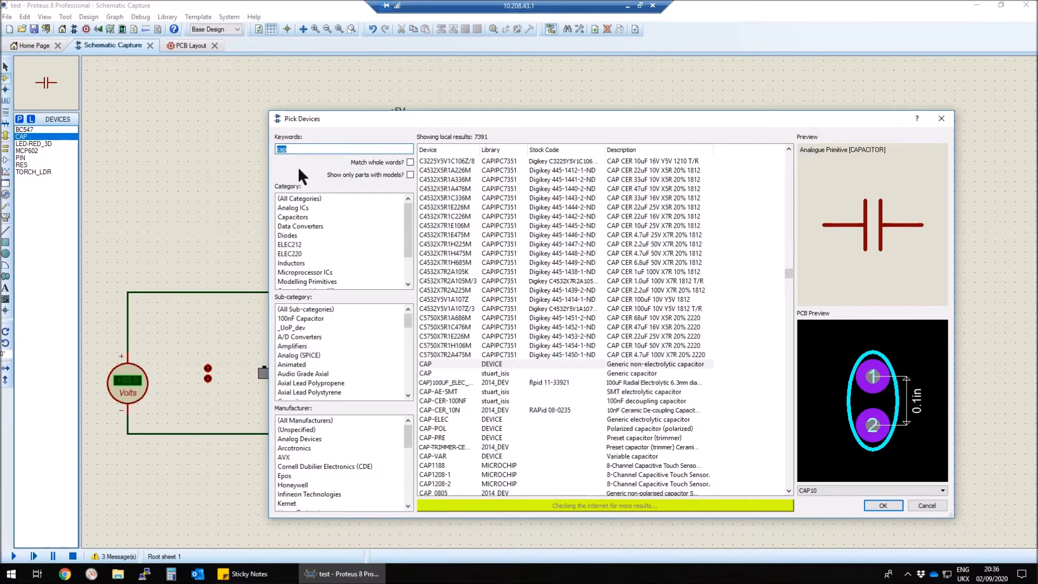
pyautogui.write('ap-ele')
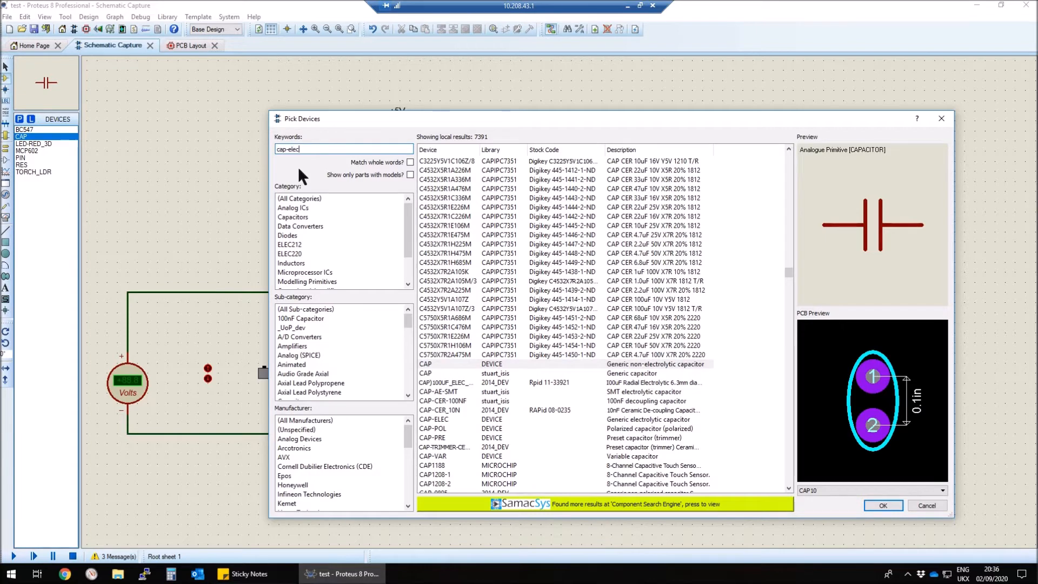
pyautogui.write('c')
pyautogui.doubleClick(451, 161)
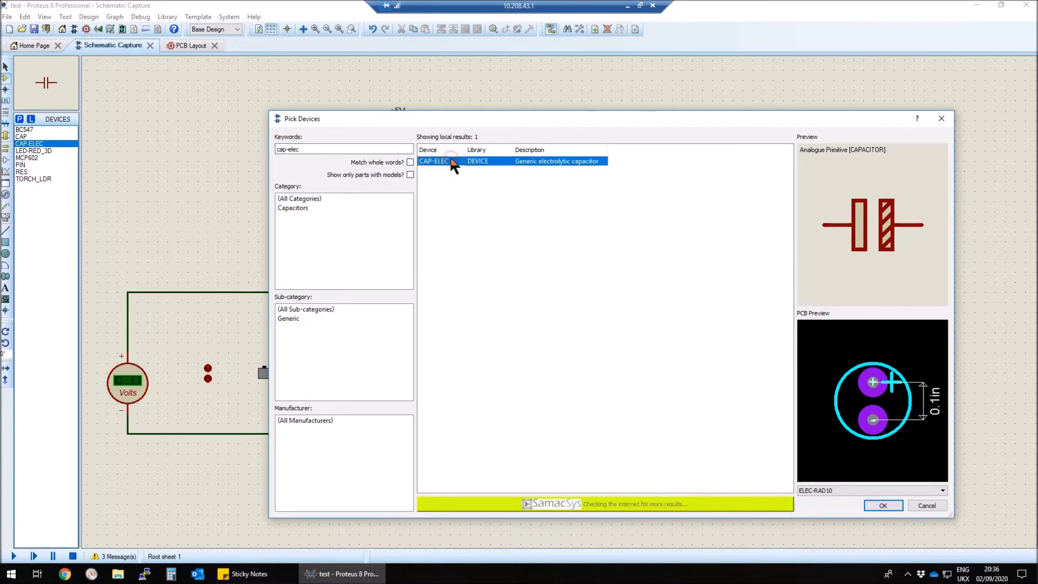
pyautogui.click(883, 505)
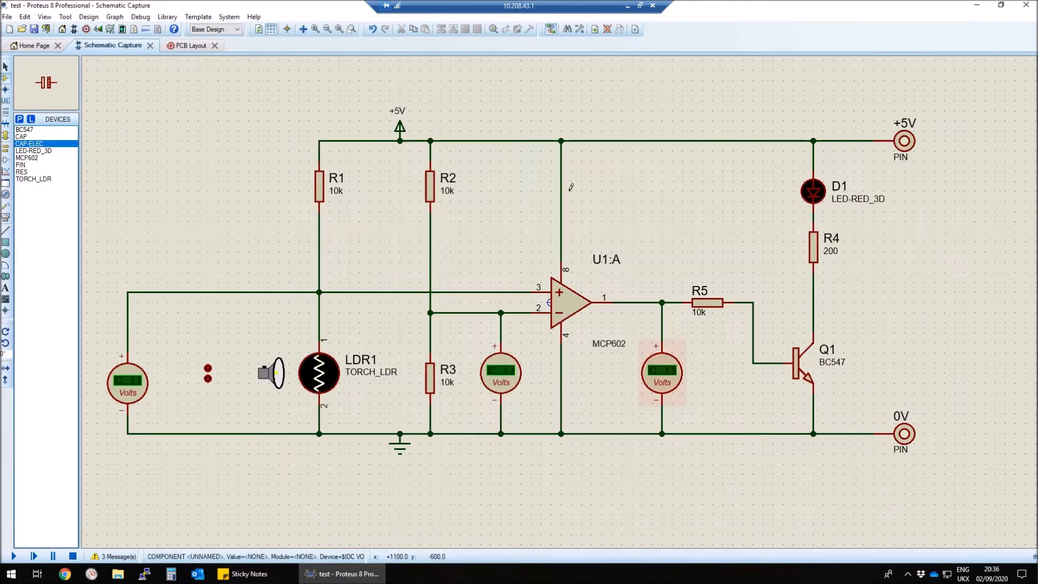
# Step: Place the CAP-ELEC capacitor beside the op-amp's supply wire and a CAP capacitor directly above it
pyautogui.click(592, 198)
pyautogui.click(602, 220)
pyautogui.click(34, 138)
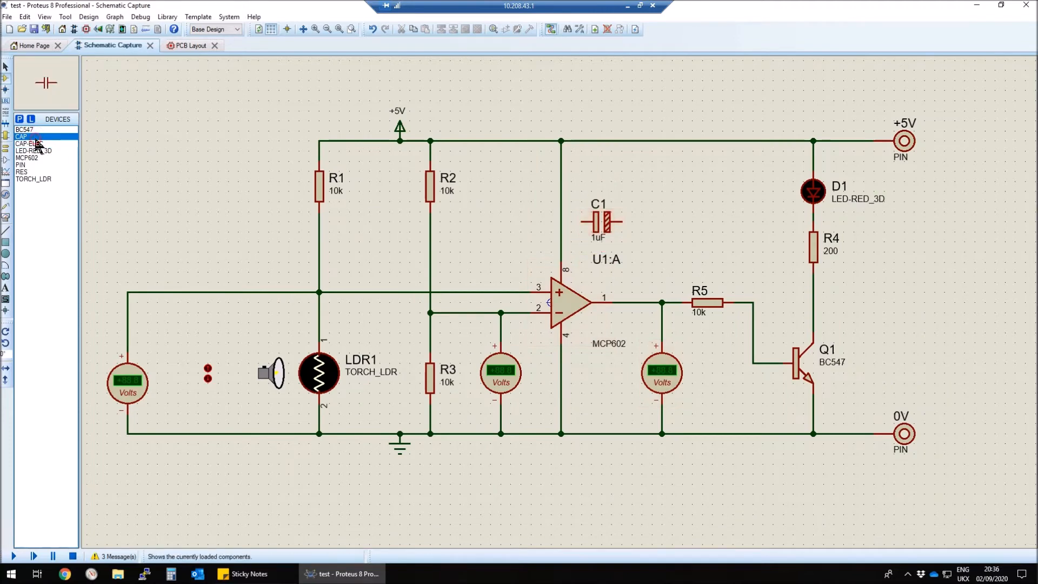
pyautogui.click(591, 173)
pyautogui.click(601, 171)
# Step: Wire one end of each capacitor to the op-amp's supply line and join their other ends together
pyautogui.click(579, 171)
pyautogui.click(561, 171)
pyautogui.click(580, 221)
pyautogui.click(561, 221)
pyautogui.click(622, 222)
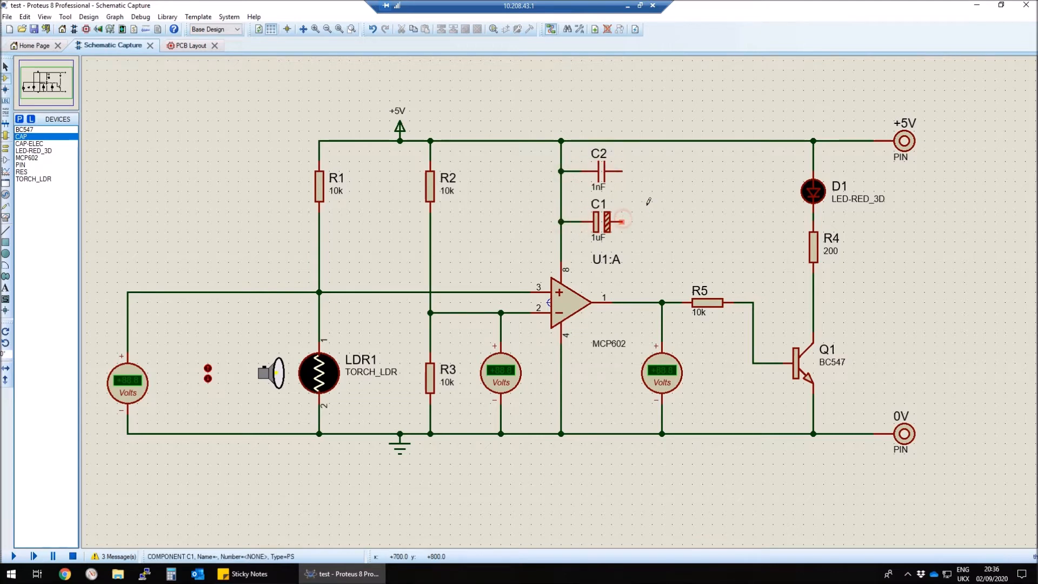
pyautogui.click(622, 171)
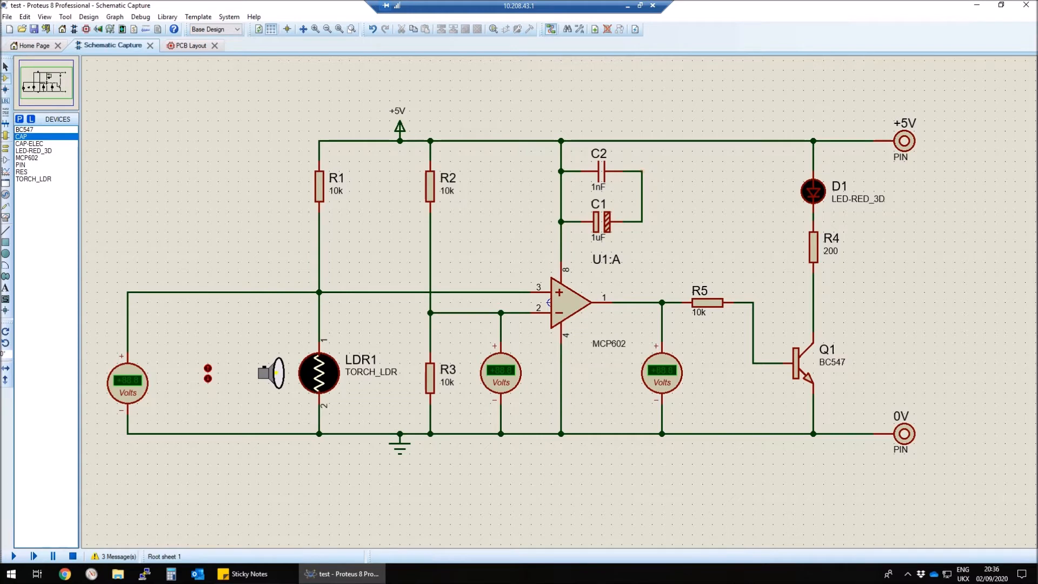
# Step: Place a ground terminal connected to the wire joining the free ends of C1 and C2
pyautogui.click(5, 147)
pyautogui.click(29, 165)
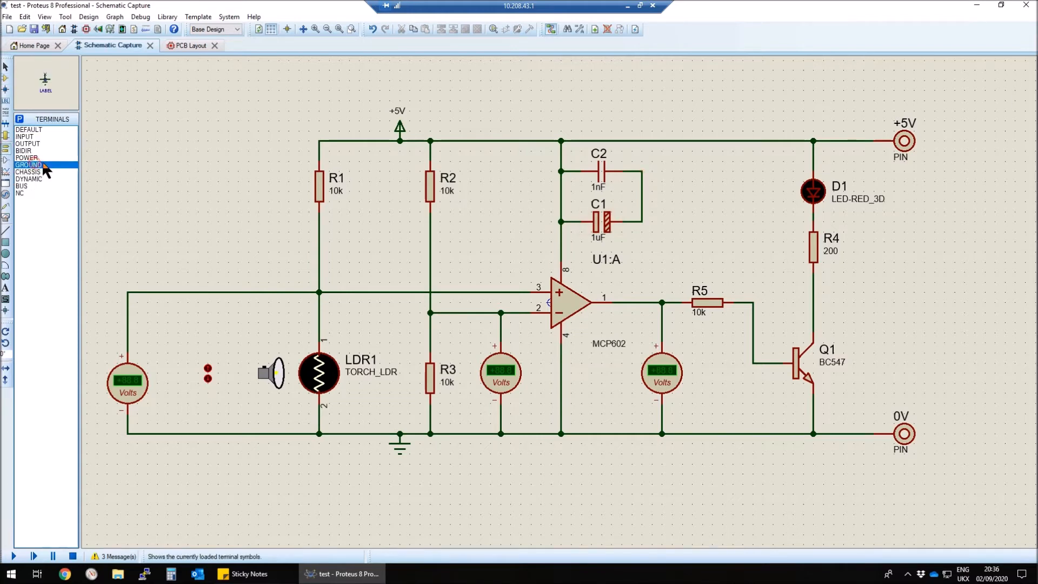
pyautogui.click(643, 202)
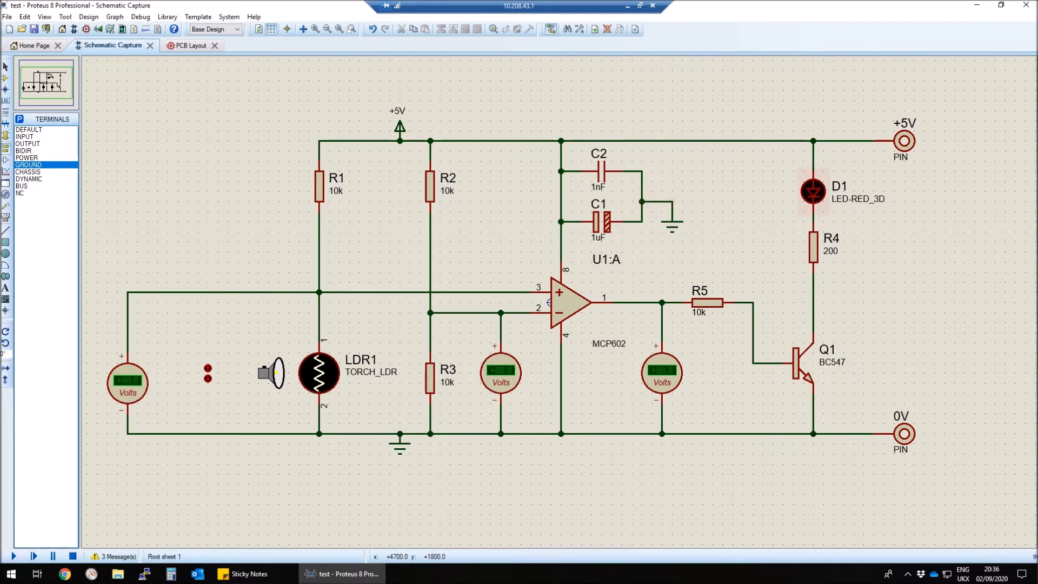
# Step: Set the value of capacitor C2 to 100nF
pyautogui.doubleClick(593, 183)
pyautogui.write('100nF')
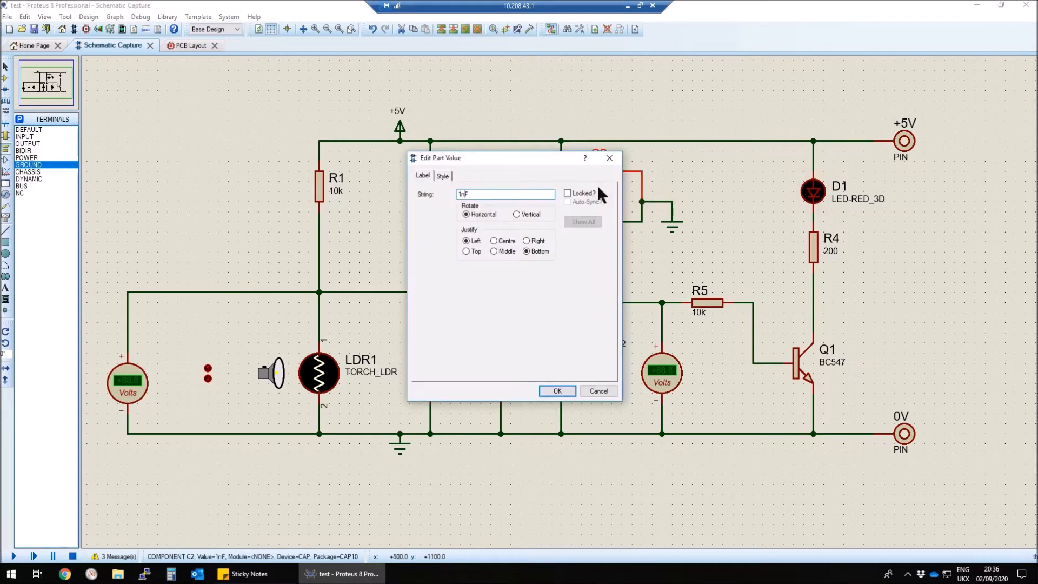
pyautogui.press('Return')
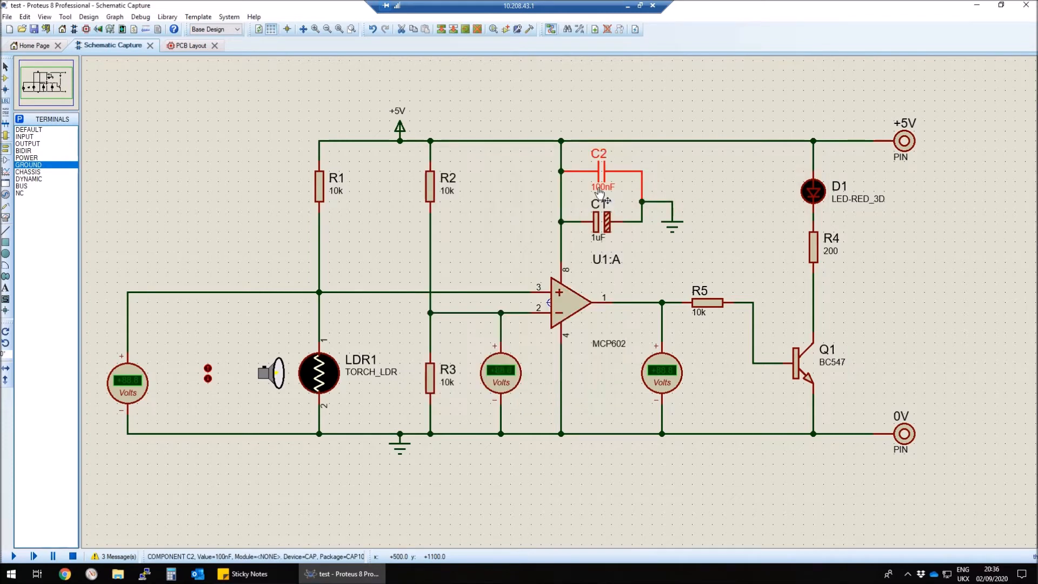
# Step: Set the value of capacitor C1 to 4.7uF and save the project
pyautogui.doubleClick(595, 237)
pyautogui.write('4.7uF')
pyautogui.press('Return')
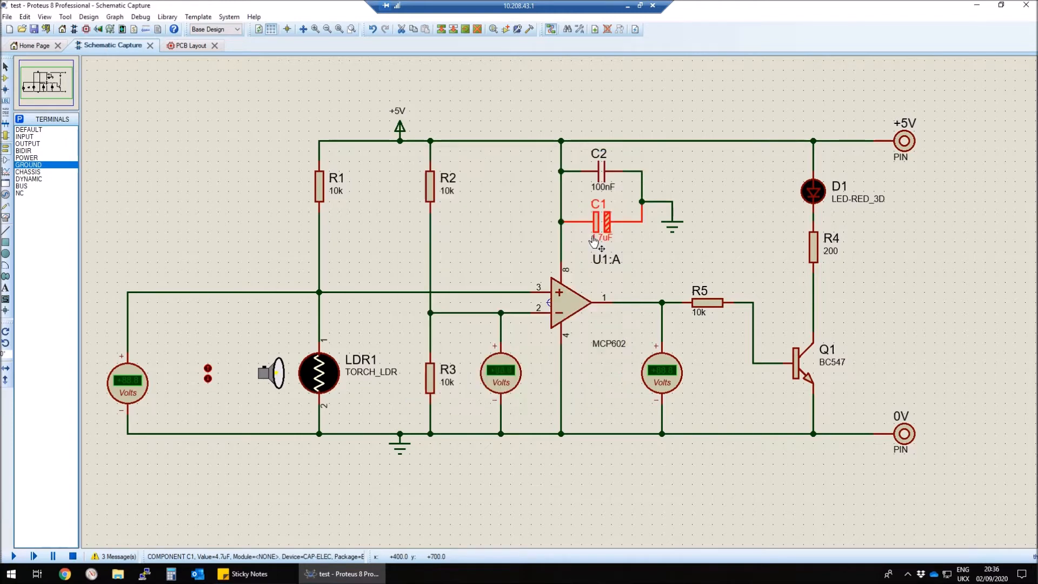
pyautogui.click(712, 195)
pyautogui.click(34, 29)
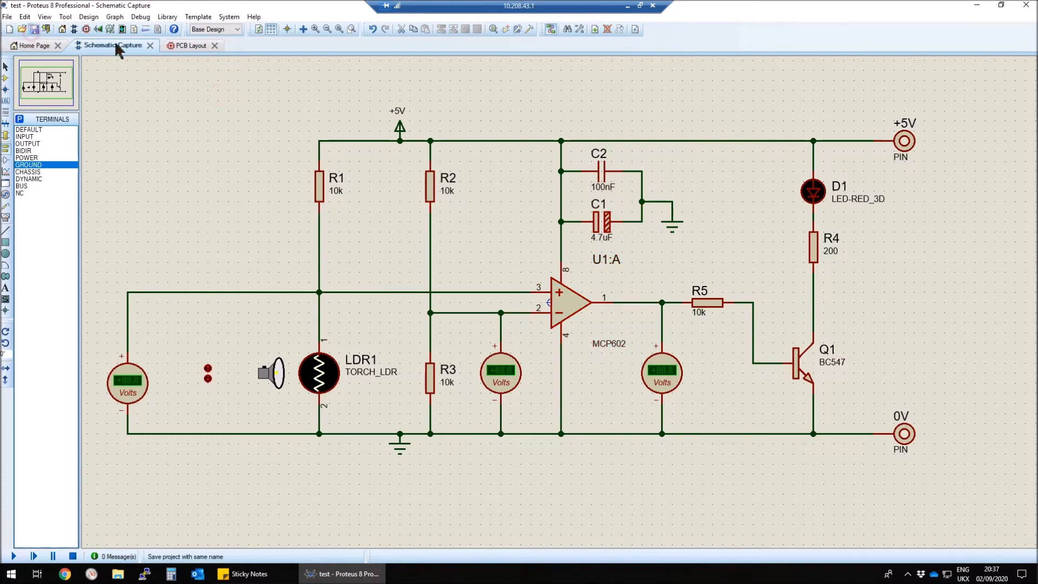
# Step: Generate a power plane for the GND=POWER net on the Bottom Copper layer of the PCB layout
pyautogui.click(189, 45)
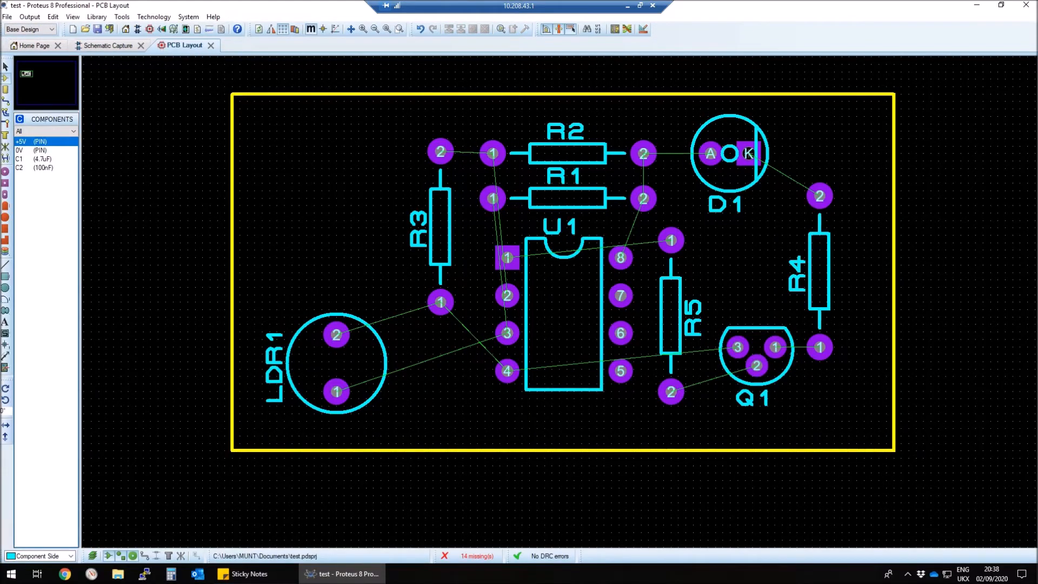
pyautogui.click(122, 17)
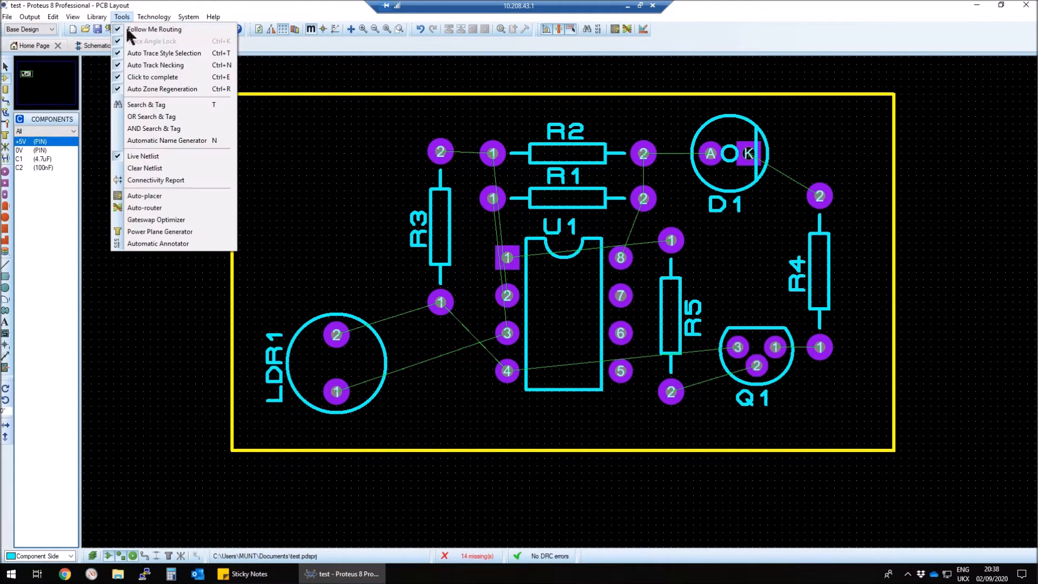
pyautogui.click(157, 231)
pyautogui.click(511, 260)
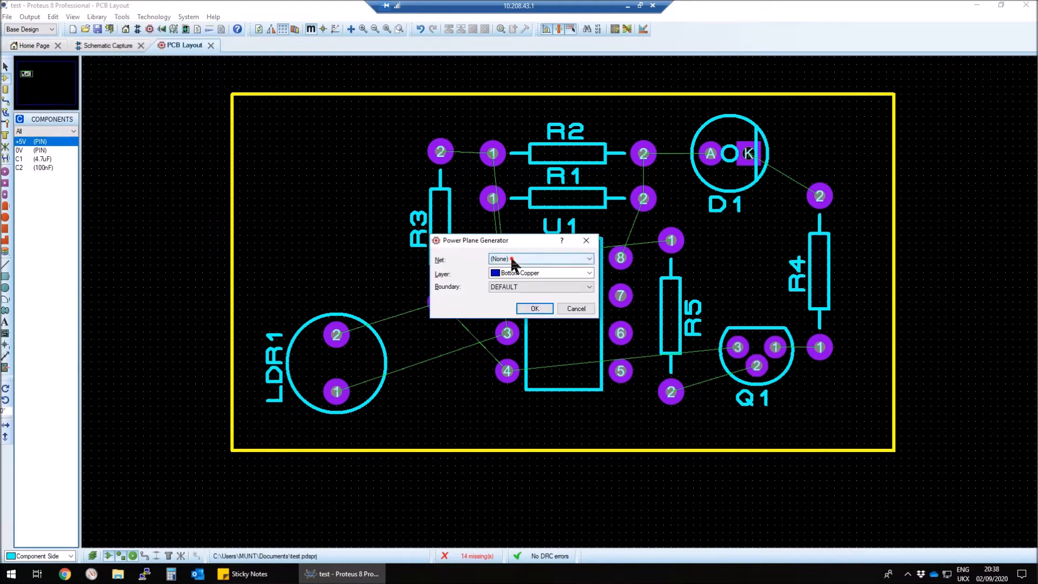
pyautogui.click(509, 282)
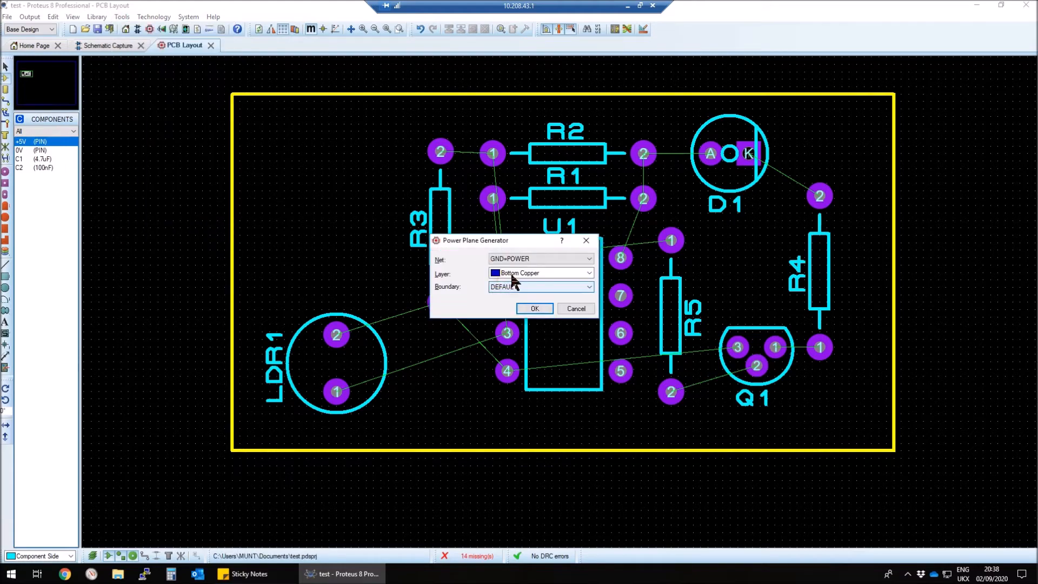
pyautogui.click(535, 308)
# Step: Generate a second power plane on the Top Copper layer of the board
pyautogui.click(123, 16)
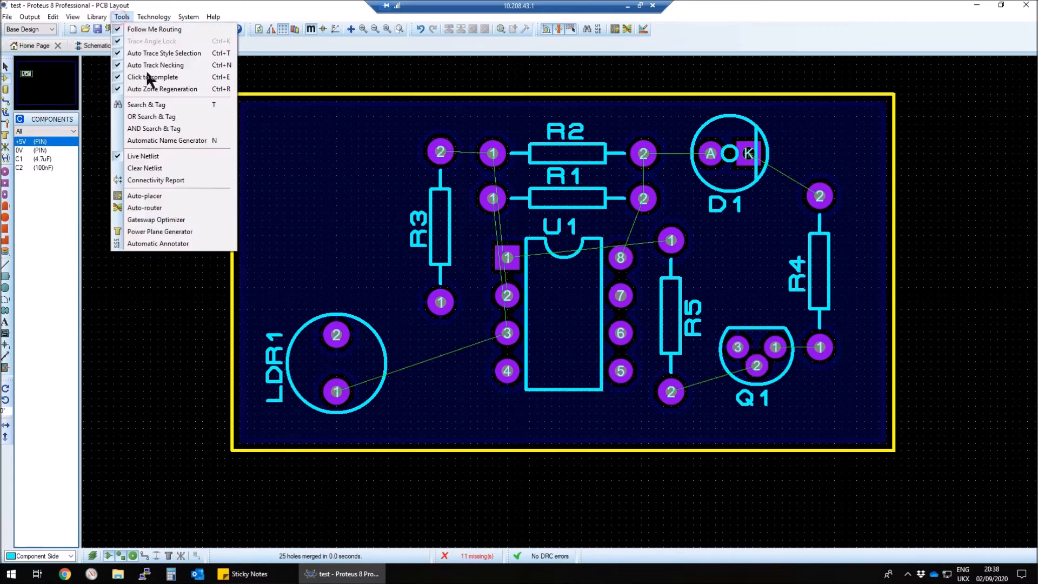
pyautogui.click(157, 232)
pyautogui.click(510, 274)
pyautogui.click(508, 282)
pyautogui.click(535, 309)
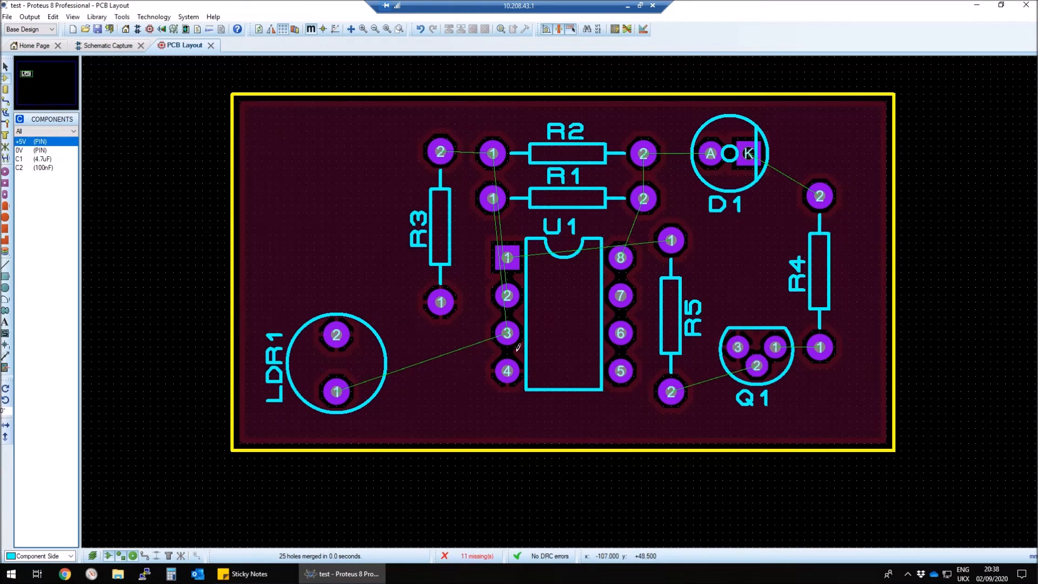
# Step: Move resistor R5 out of the space beside U1 onto the board's right edge
pyautogui.click(820, 196)
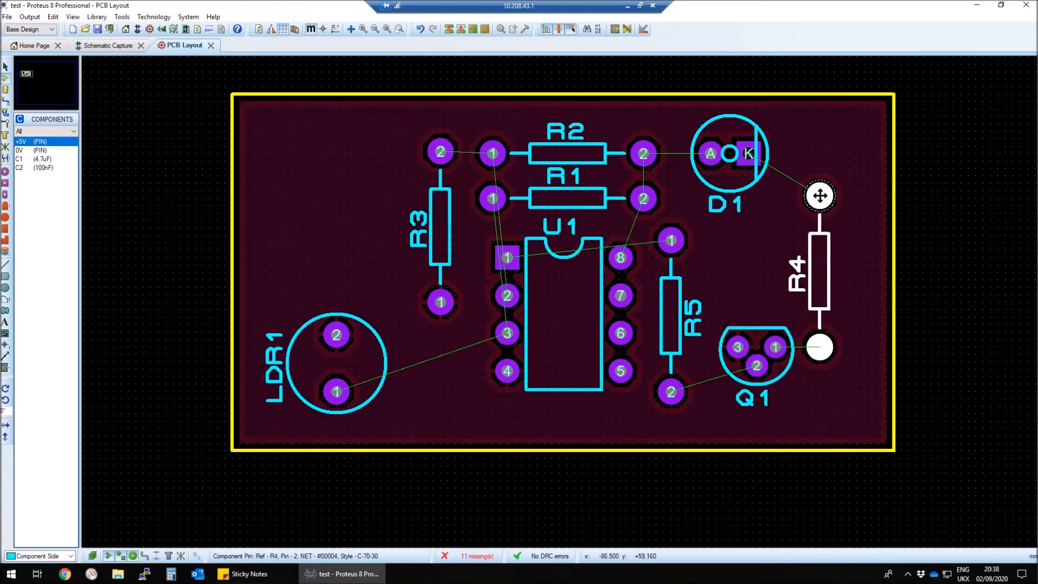
pyautogui.click(671, 240)
pyautogui.moveTo(671, 240); pyautogui.dragTo(901, 235)
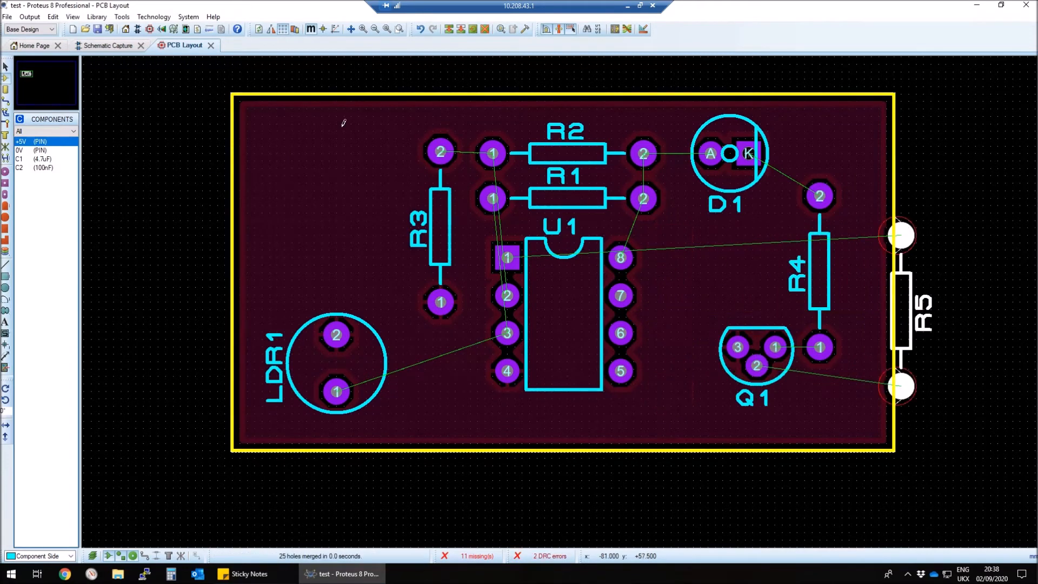
# Step: Place capacitor C1 on the board beside pin 8 of U1 and capacitor C2 directly below it
pyautogui.click(25, 159)
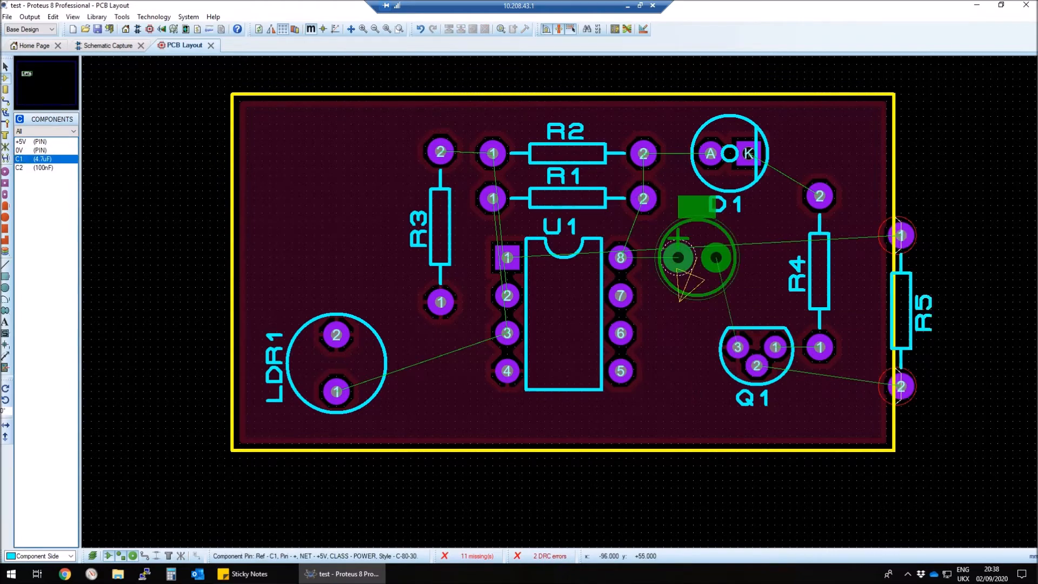
pyautogui.scroll(2, 683, 254)
pyautogui.click(543, 302)
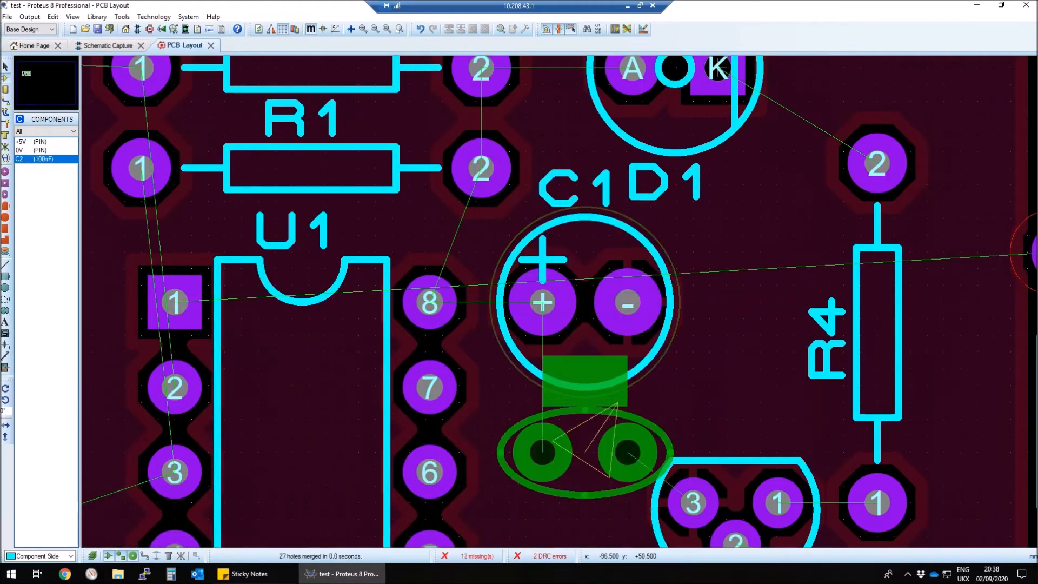
pyautogui.click(543, 452)
pyautogui.moveTo(568, 532); pyautogui.dragTo(585, 451)
pyautogui.scroll(-1, 649, 281)
pyautogui.click(563, 332)
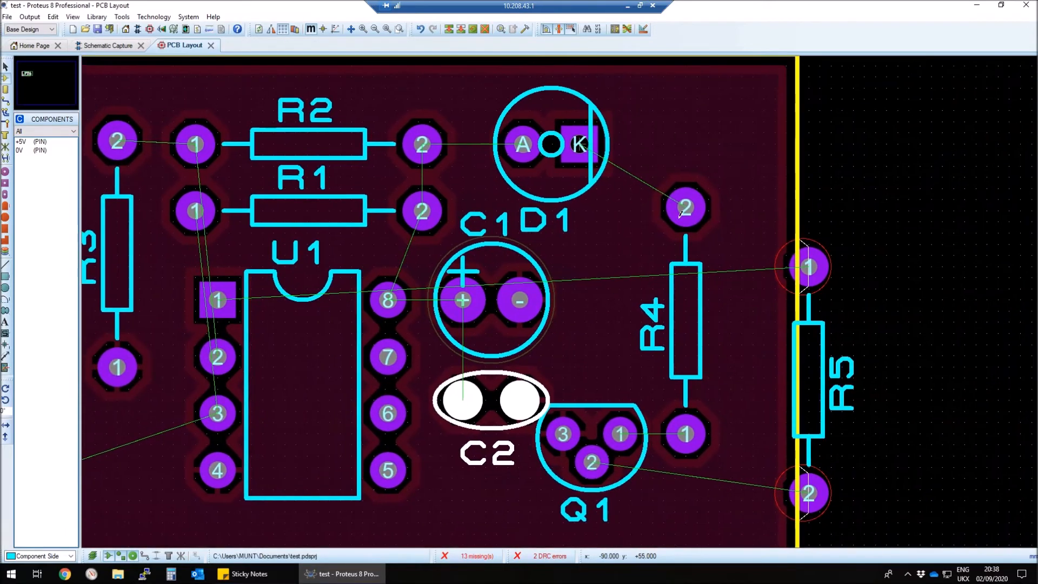
# Step: Move resistor R4 closer to the board's right edge and place R5 parallel to it on its inner side
pyautogui.click(685, 205)
pyautogui.click(757, 205)
pyautogui.moveTo(697, 370); pyautogui.dragTo(765, 369)
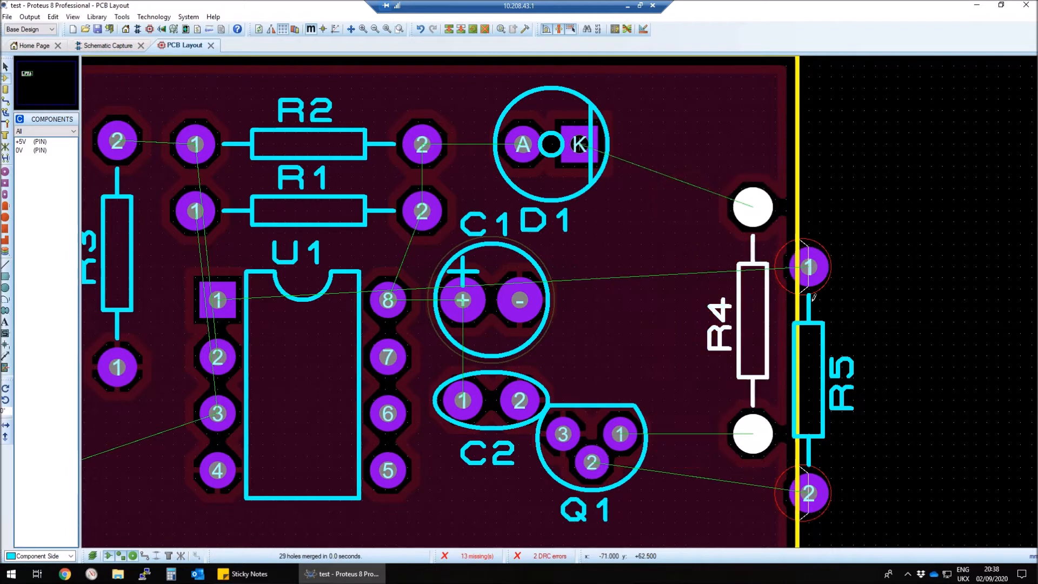
pyautogui.moveTo(814, 316); pyautogui.dragTo(692, 249)
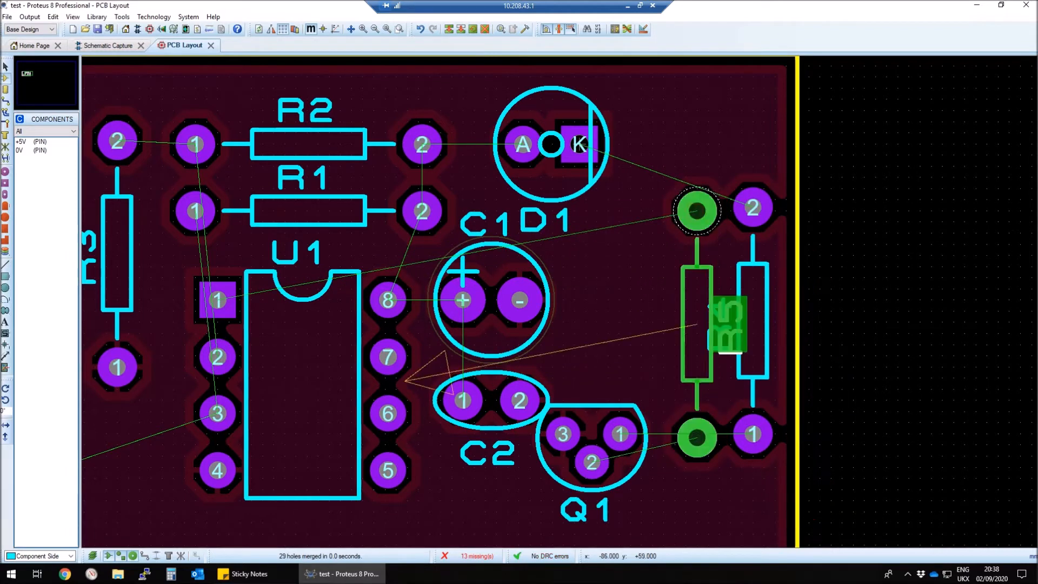
# Step: Move transistor Q1 to the board's lower-right corner, directly beneath resistors R4 and R5
pyautogui.moveTo(621, 433); pyautogui.dragTo(754, 490)
pyautogui.middleClick(798, 504)
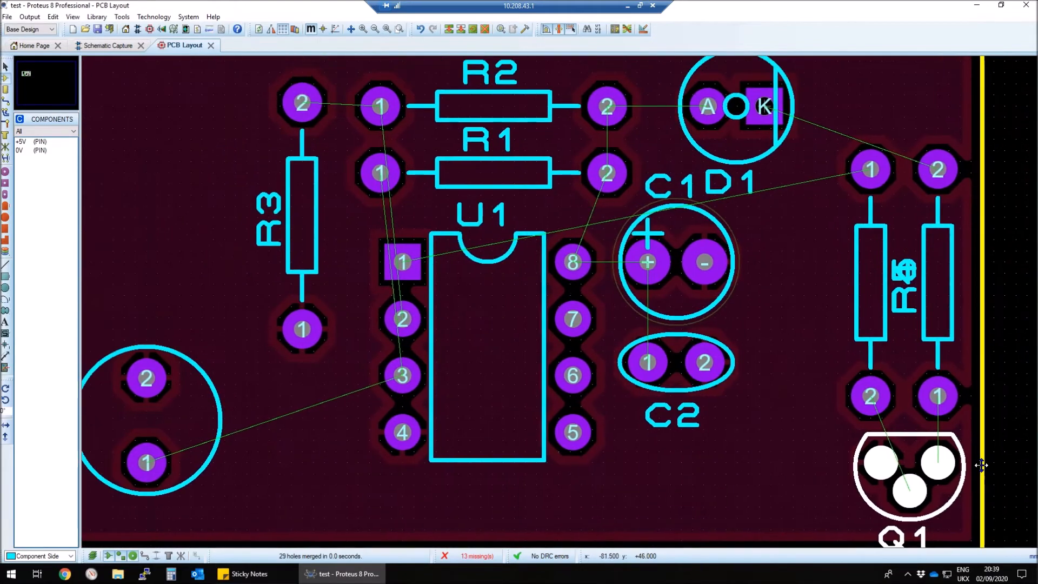
pyautogui.scroll(-1, 839, 409)
pyautogui.click(839, 408)
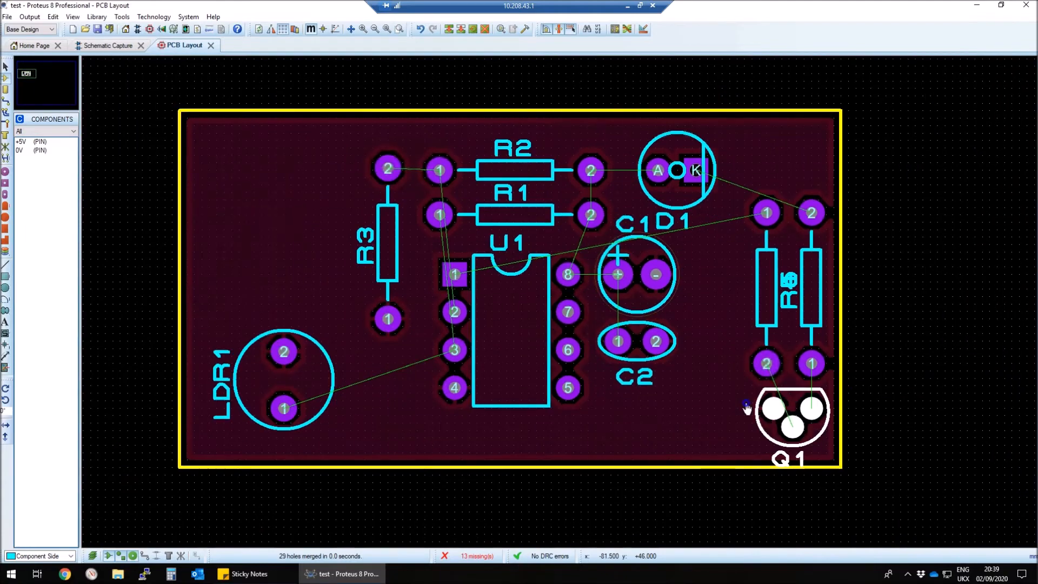
pyautogui.scroll(-1, 747, 409)
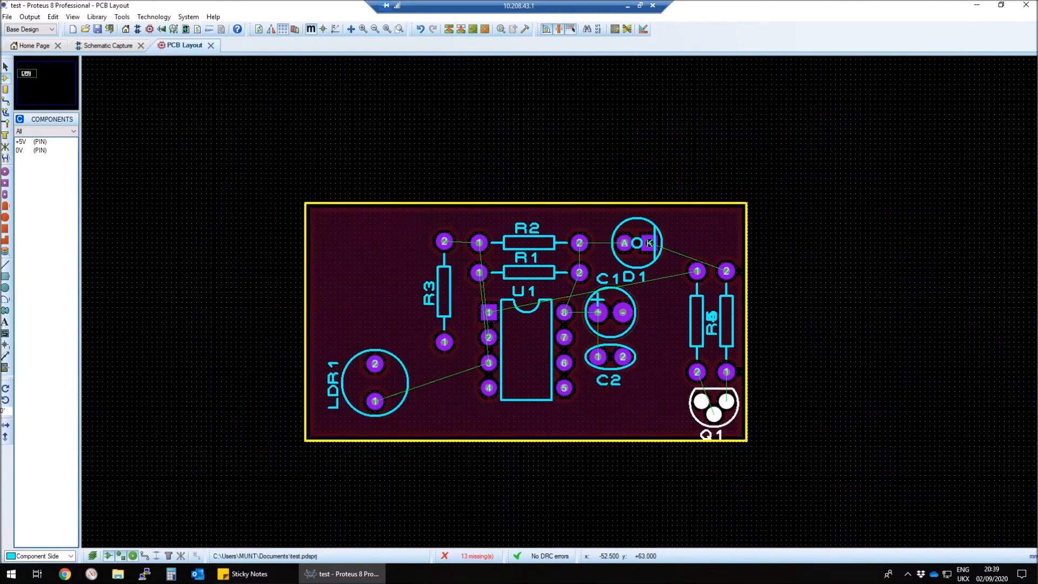
# Step: Place the +5V pin in the board's upper-left area near R3 and the 0V pin to its left
pyautogui.click(278, 171)
pyautogui.click(37, 143)
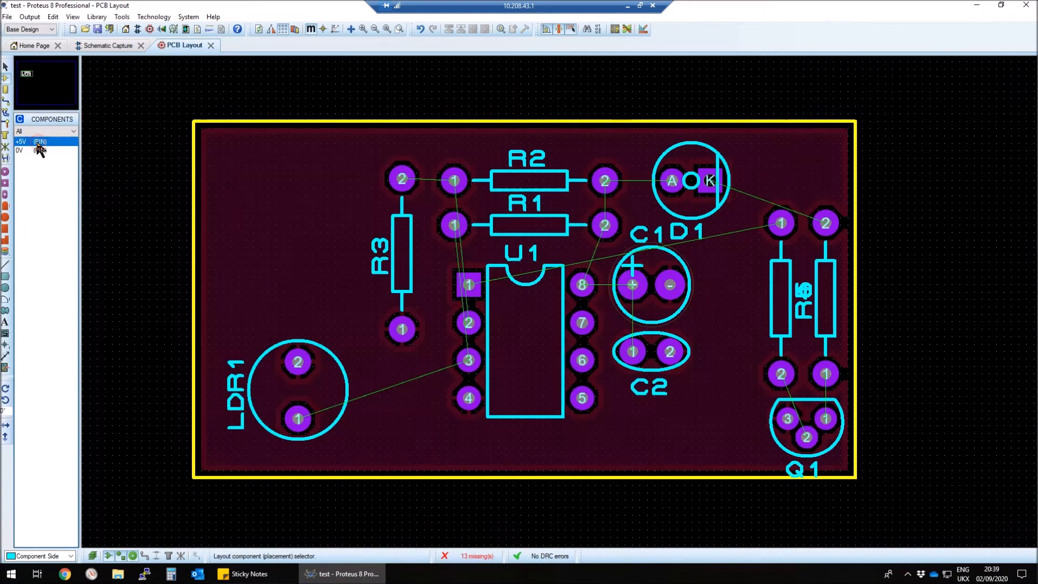
pyautogui.click(290, 179)
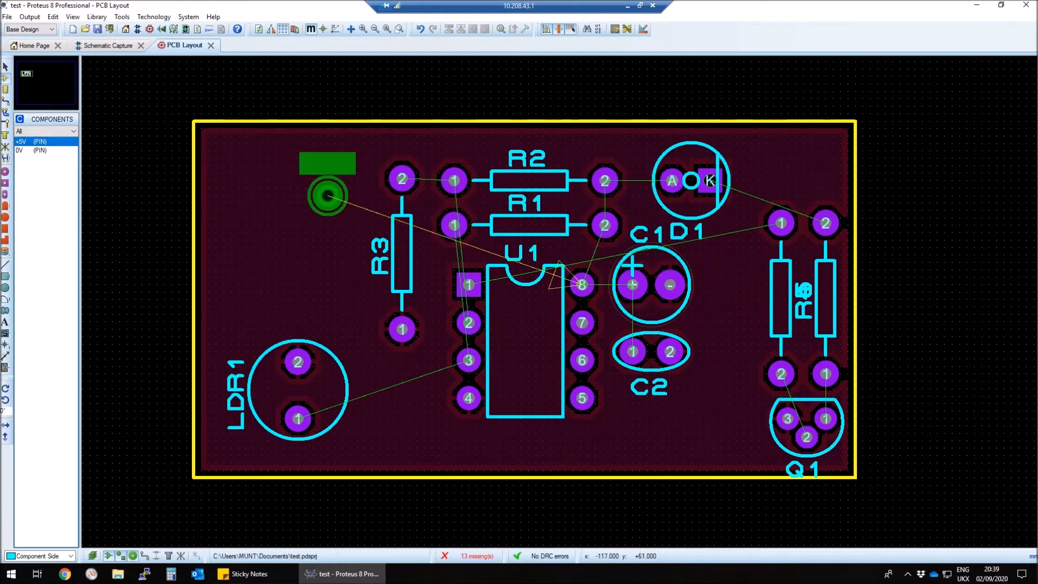
pyautogui.click(335, 175)
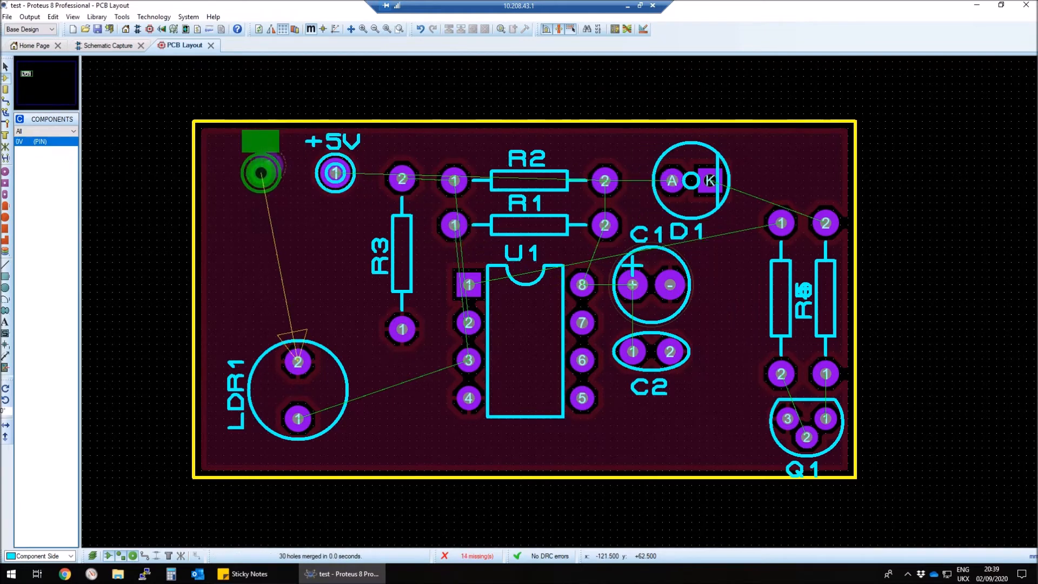
pyautogui.click(261, 173)
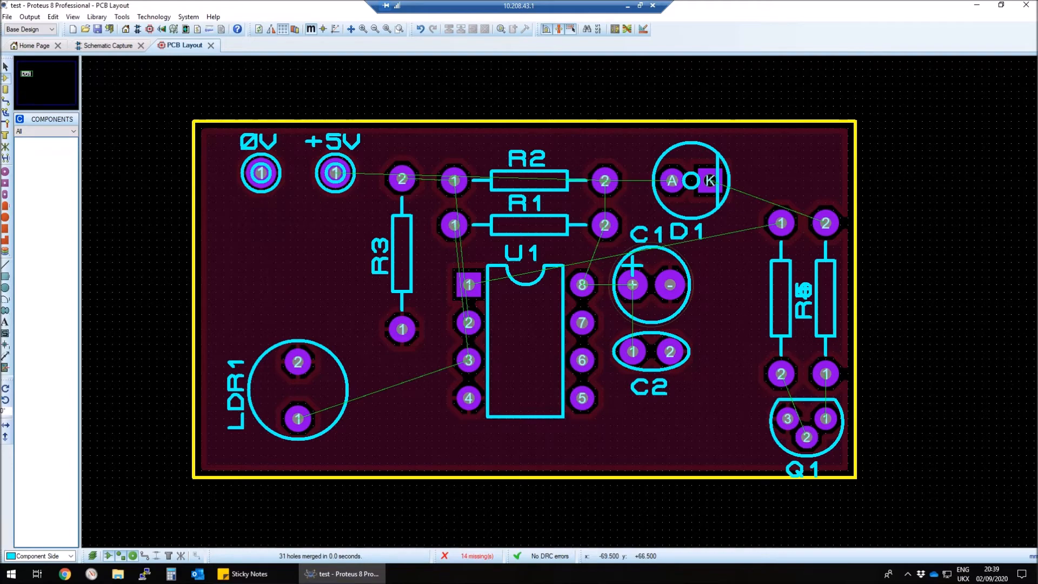
# Step: Examine which net classes are available in the Design Rule Manager, then close it
pyautogui.click(642, 30)
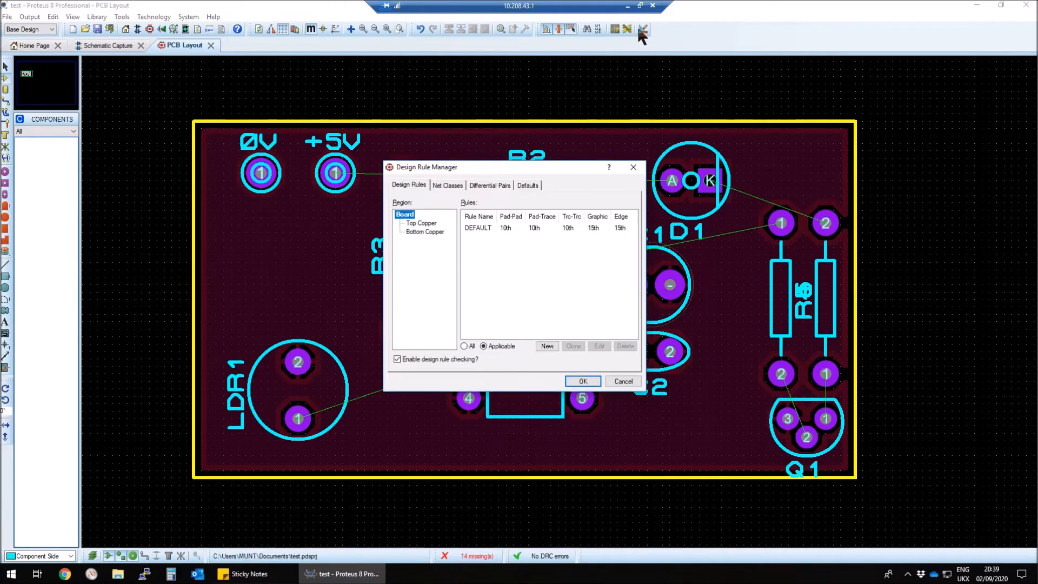
pyautogui.click(448, 185)
pyautogui.click(453, 208)
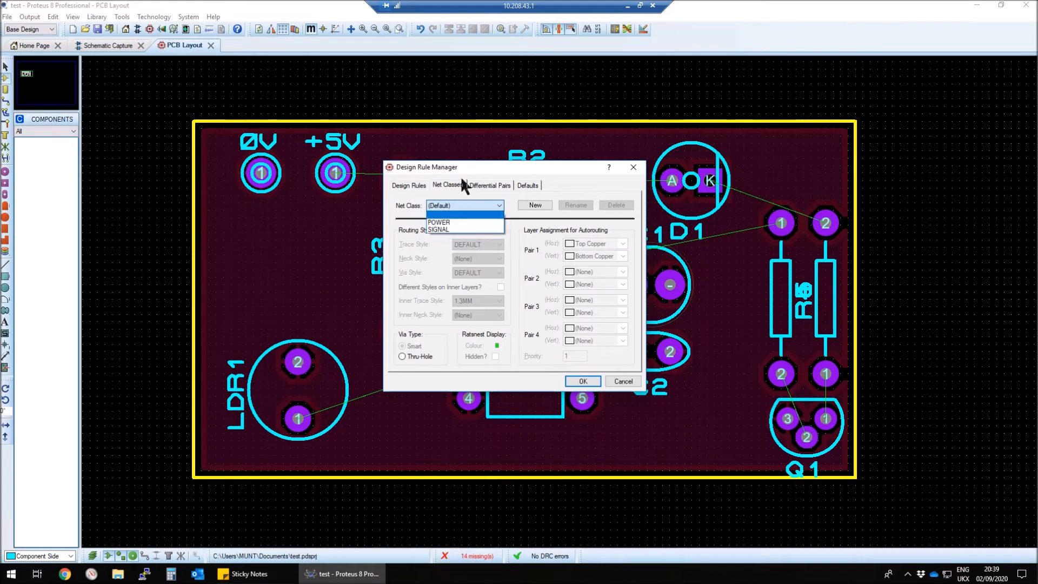
pyautogui.click(631, 163)
pyautogui.click(631, 164)
# Step: Add the wire label strat=power to the schematic wire between R4 and the collector of Q1
pyautogui.click(108, 45)
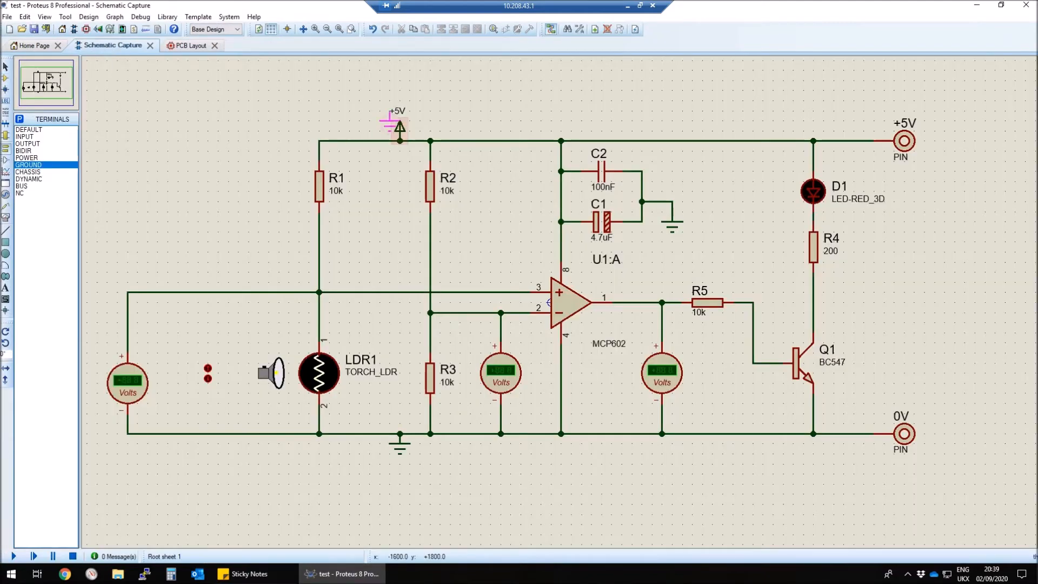
pyautogui.click(400, 124)
pyautogui.click(400, 441)
pyautogui.click(375, 465)
pyautogui.scroll(3, 814, 302)
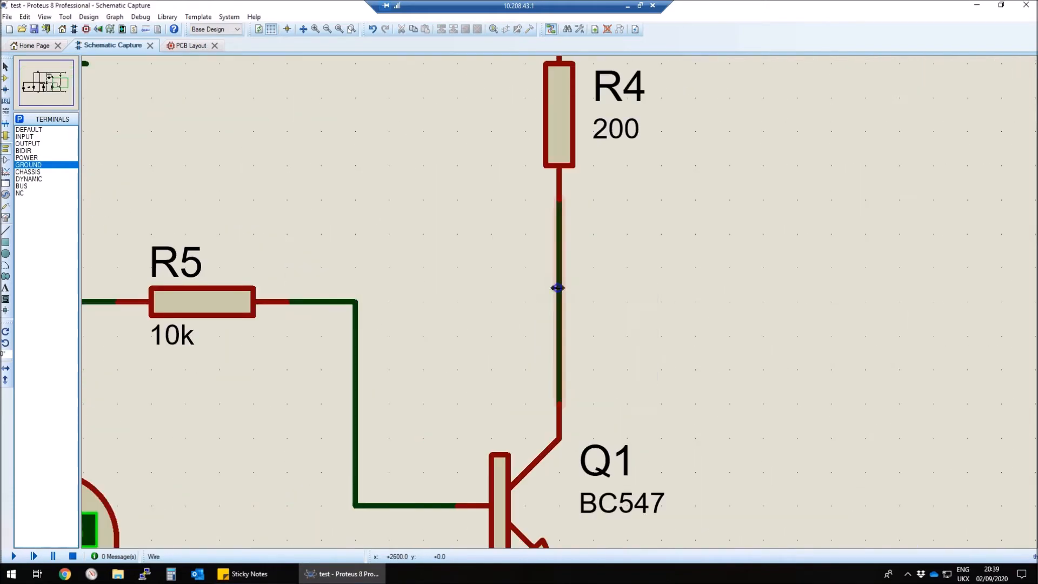
pyautogui.rightClick(560, 284)
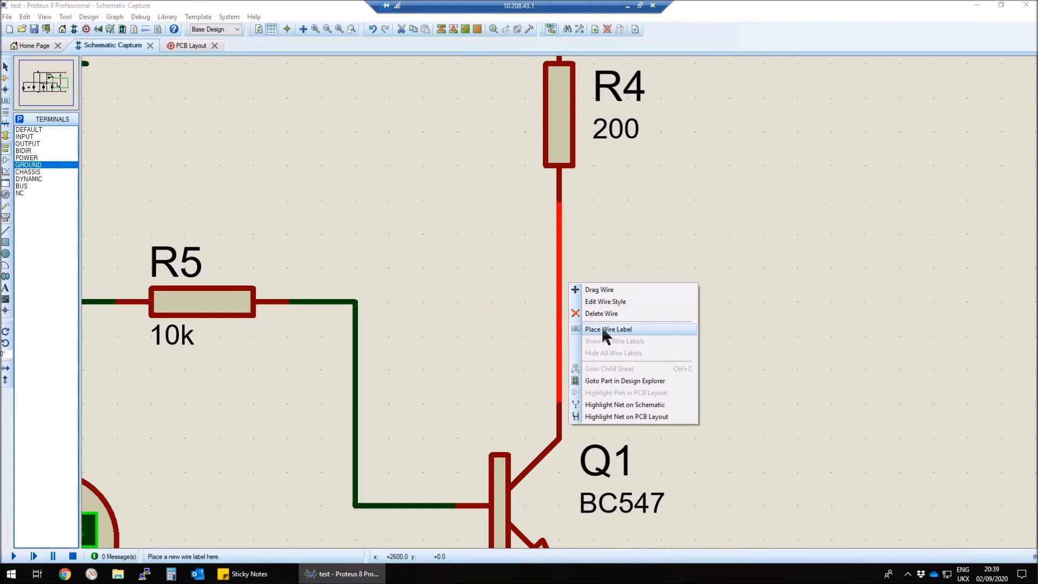
pyautogui.click(604, 330)
pyautogui.write('strat=power')
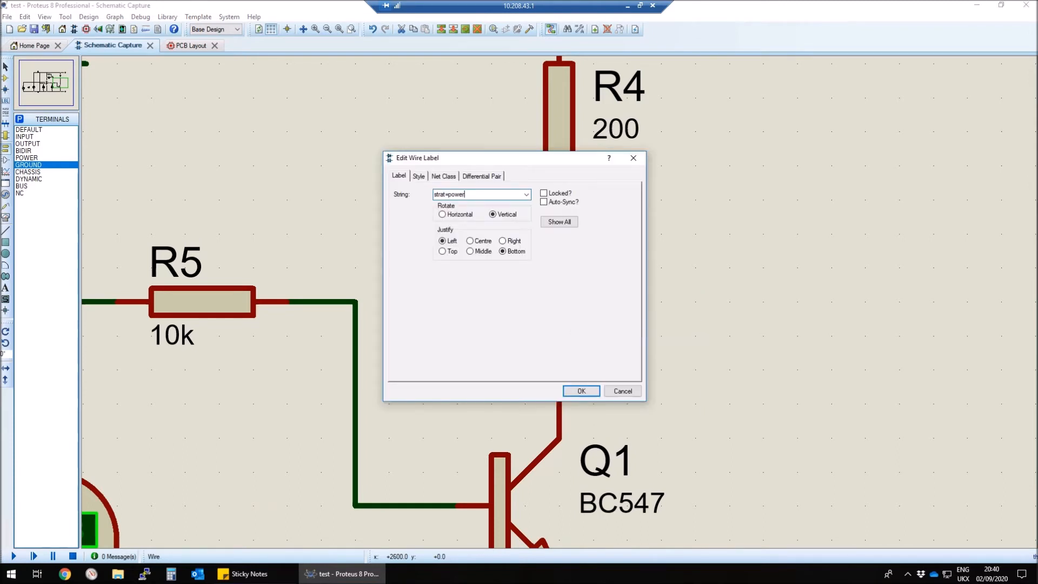
pyautogui.press('Return')
# Step: Shift the strat=power label down along its wire so it sits clear of R4
pyautogui.rightClick(588, 269)
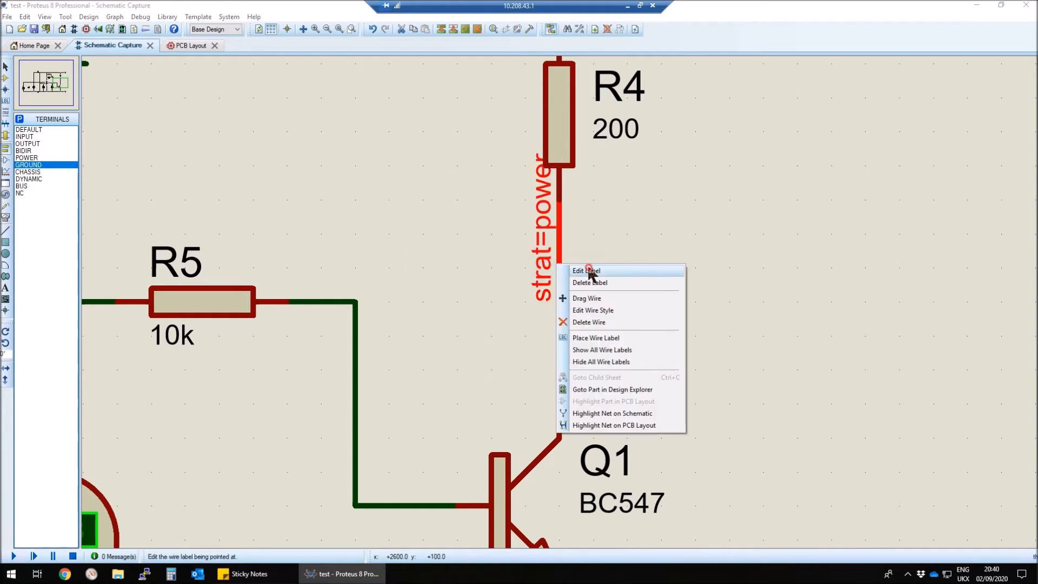
pyautogui.moveTo(546, 259); pyautogui.dragTo(553, 304)
pyautogui.click(659, 329)
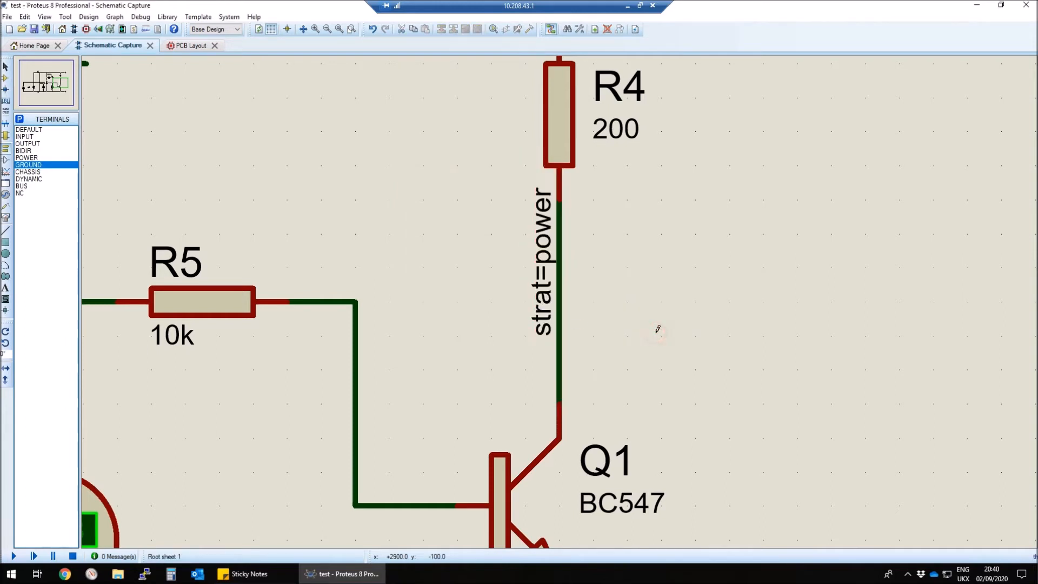
# Step: In the PCB layout's design rules, set the SIGNAL net class trace style to T10
pyautogui.click(185, 46)
pyautogui.click(642, 30)
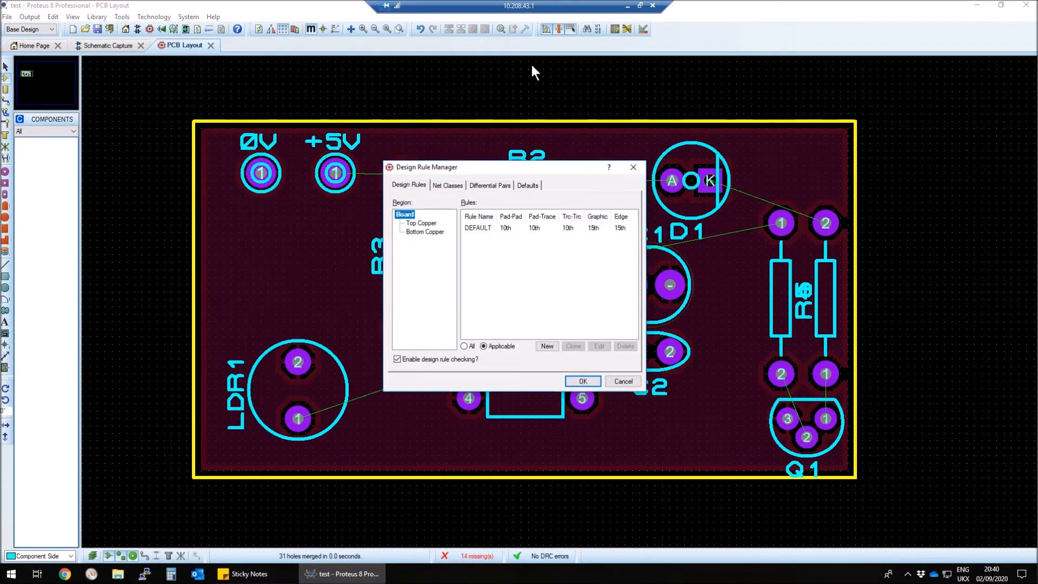
pyautogui.click(443, 185)
pyautogui.click(446, 206)
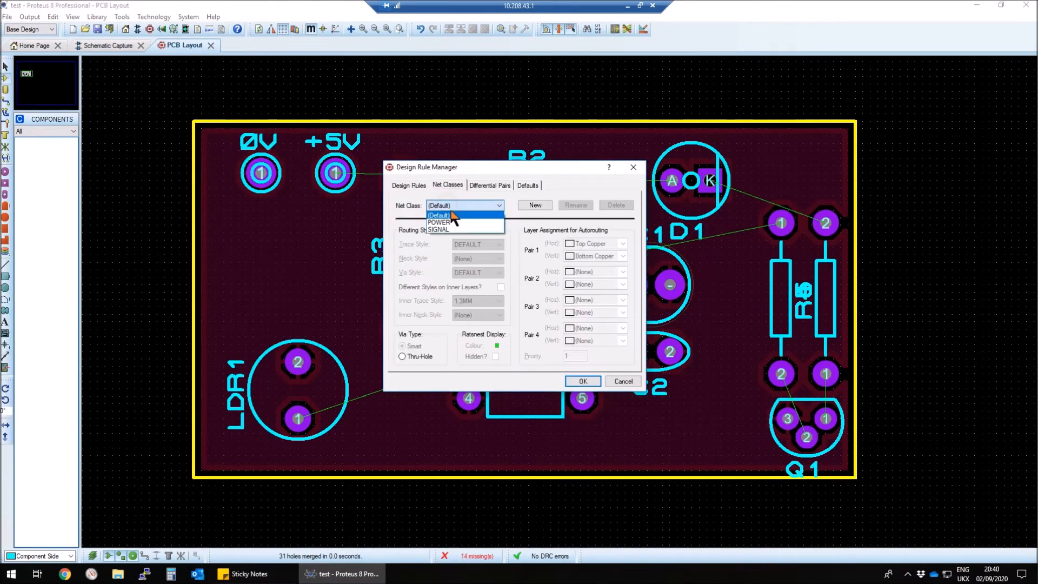
pyautogui.click(453, 230)
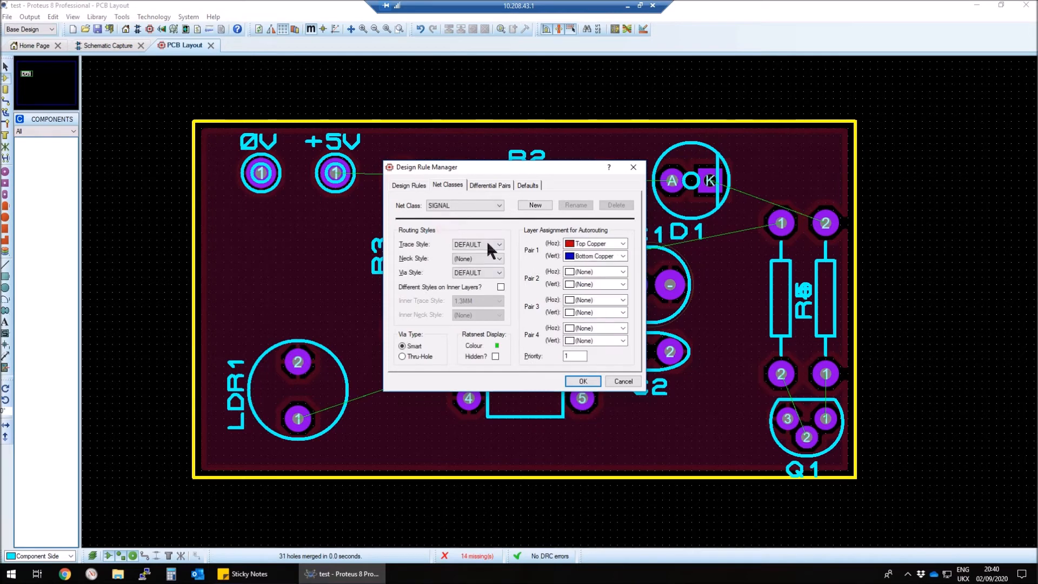
pyautogui.click(492, 246)
pyautogui.click(499, 303)
pyautogui.click(499, 303)
pyautogui.click(463, 293)
# Step: Set the trace style of the POWER net class to T20
pyautogui.click(487, 207)
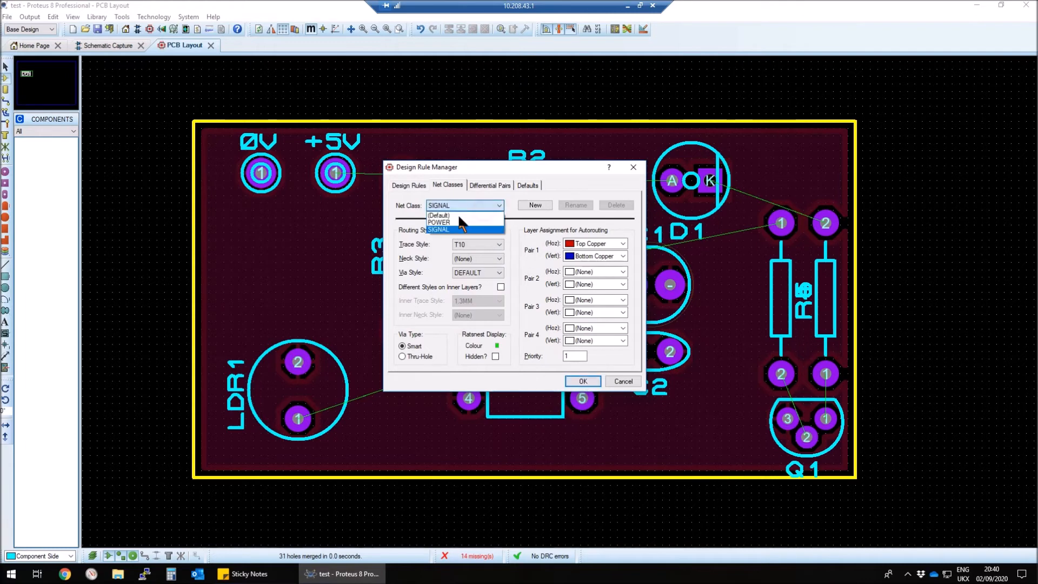
pyautogui.click(481, 237)
pyautogui.click(500, 246)
pyautogui.moveTo(500, 268); pyautogui.dragTo(499, 282)
pyautogui.click(470, 276)
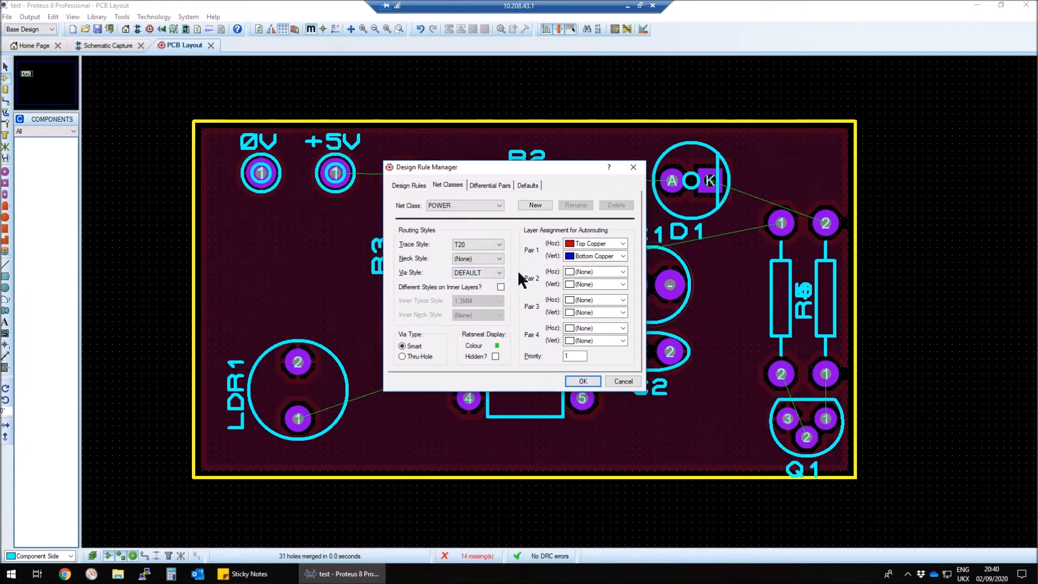
# Step: Set the neck style of the POWER net class to T8
pyautogui.click(496, 205)
pyautogui.click(493, 214)
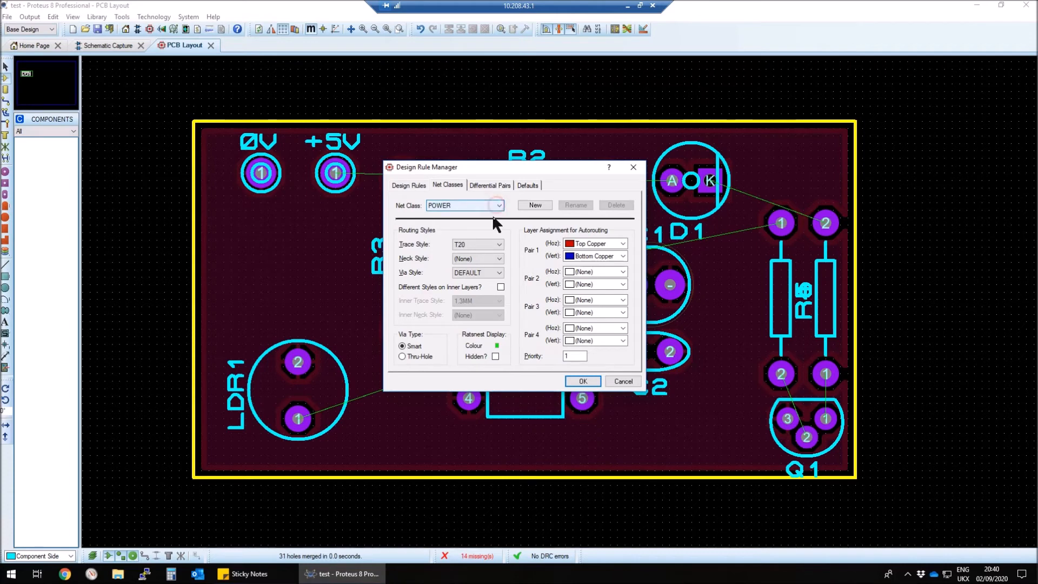
pyautogui.click(482, 258)
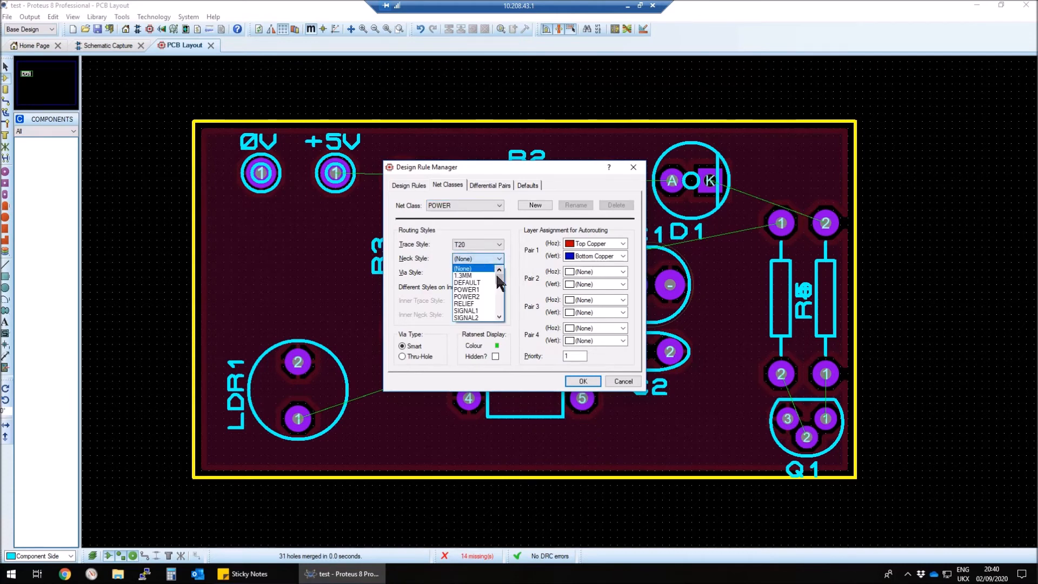
pyautogui.moveTo(501, 285); pyautogui.dragTo(500, 295)
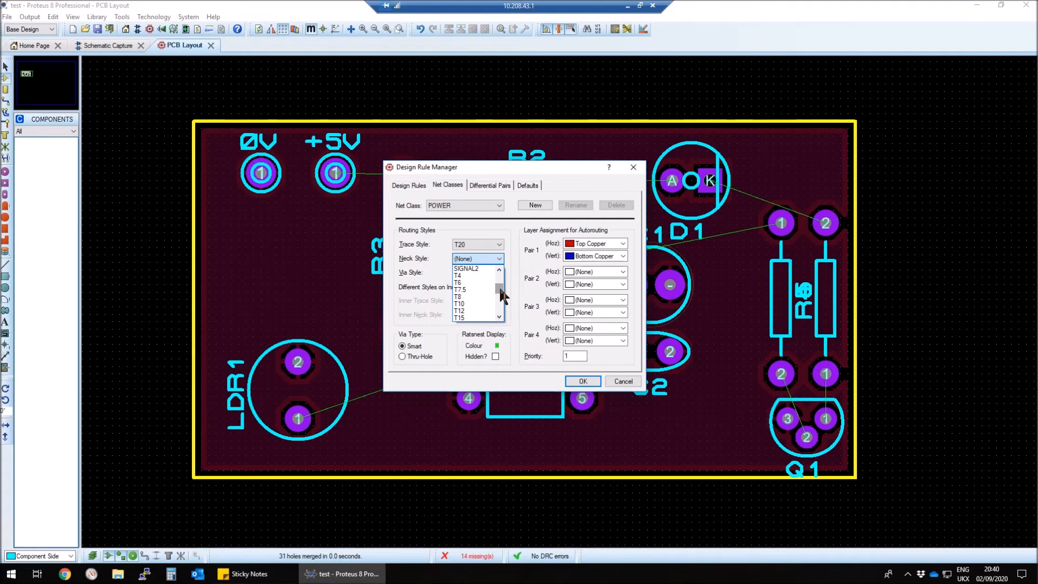
pyautogui.click(469, 296)
# Step: Set the neck style of the SIGNAL net class to T8 and apply the design rules
pyautogui.click(477, 205)
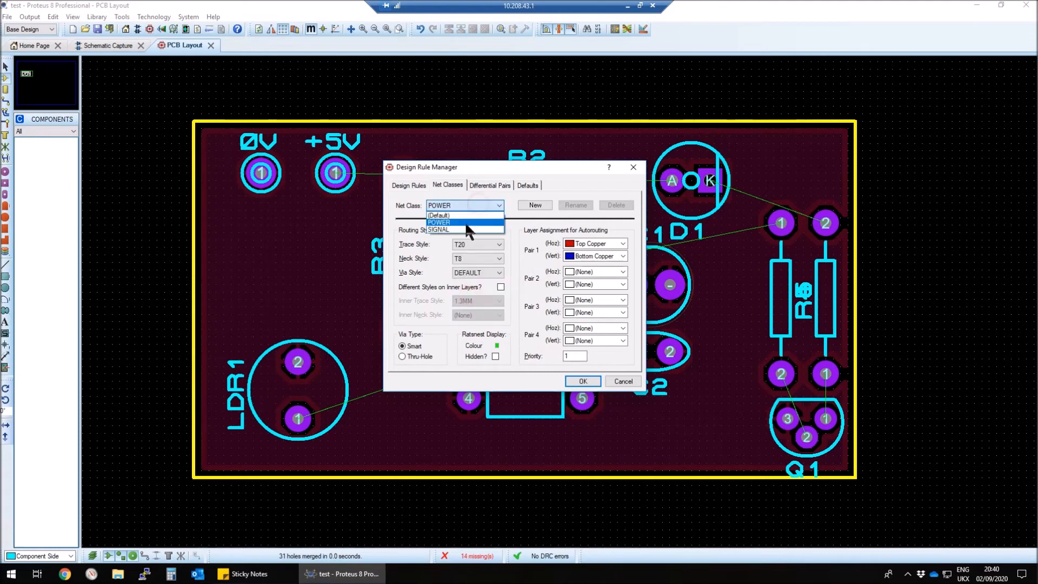
pyautogui.click(463, 229)
pyautogui.click(495, 260)
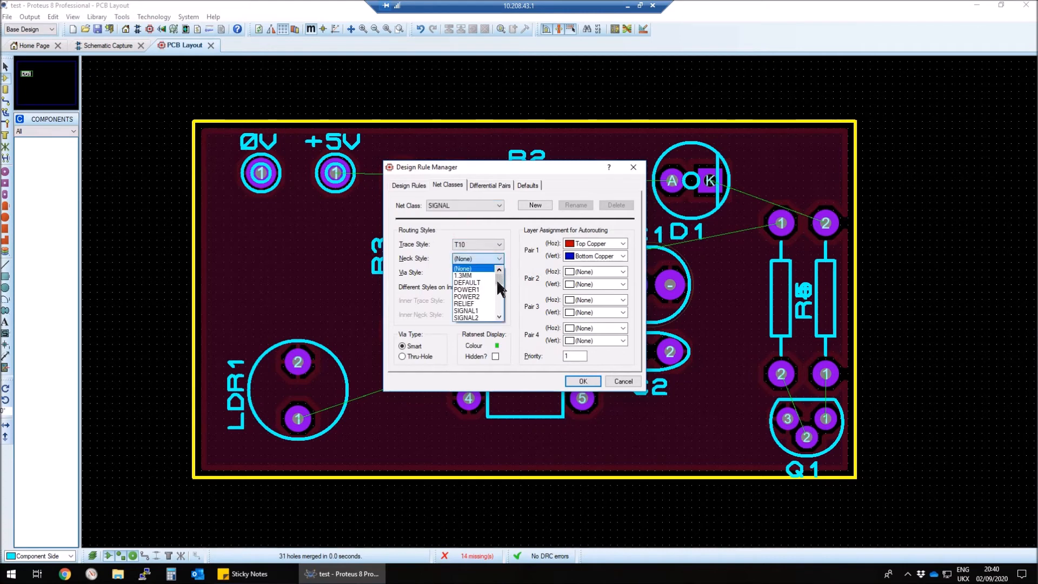
pyautogui.click(464, 297)
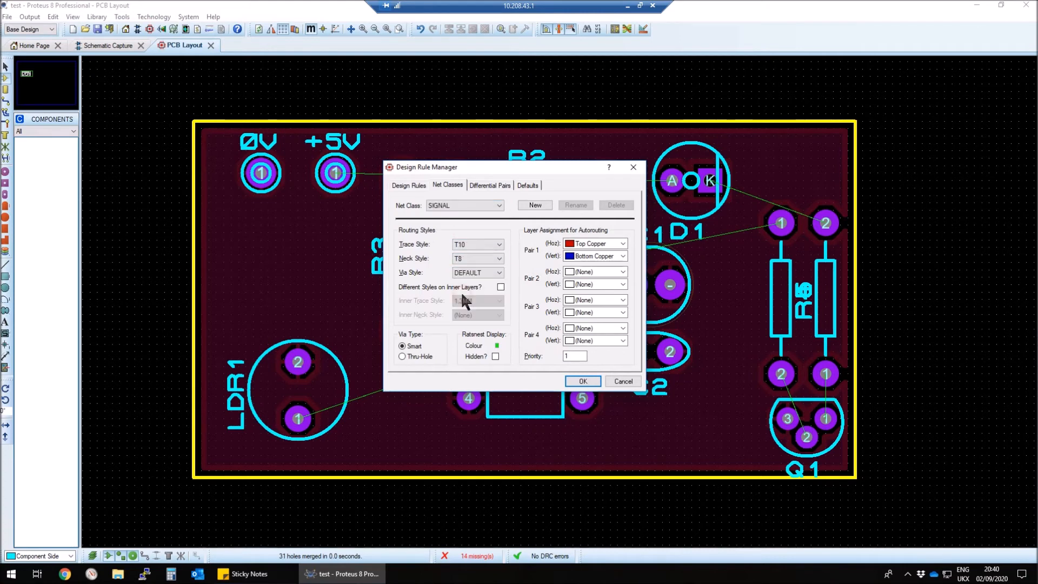
pyautogui.click(583, 382)
# Step: Route a T10 trace on bottom copper between R3 pin 2 and R2 pin 1
pyautogui.click(6, 112)
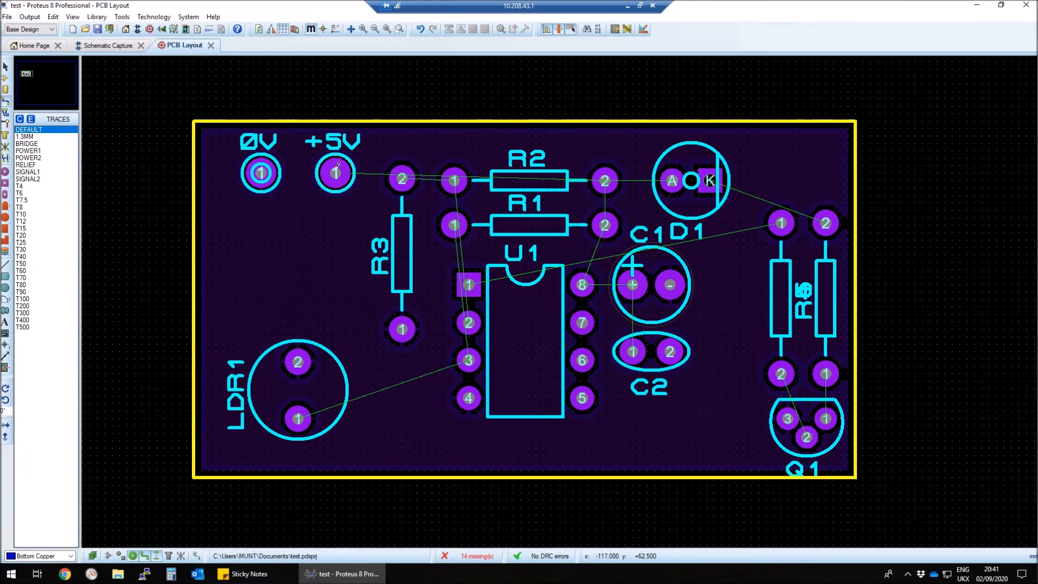
pyautogui.click(402, 179)
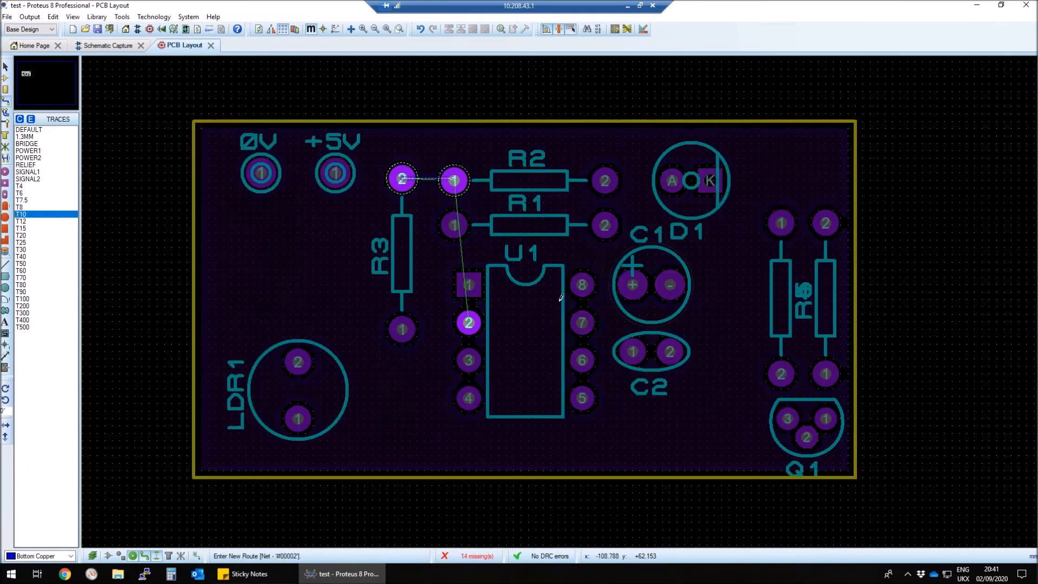
pyautogui.scroll(2, 453, 181)
pyautogui.click(545, 306)
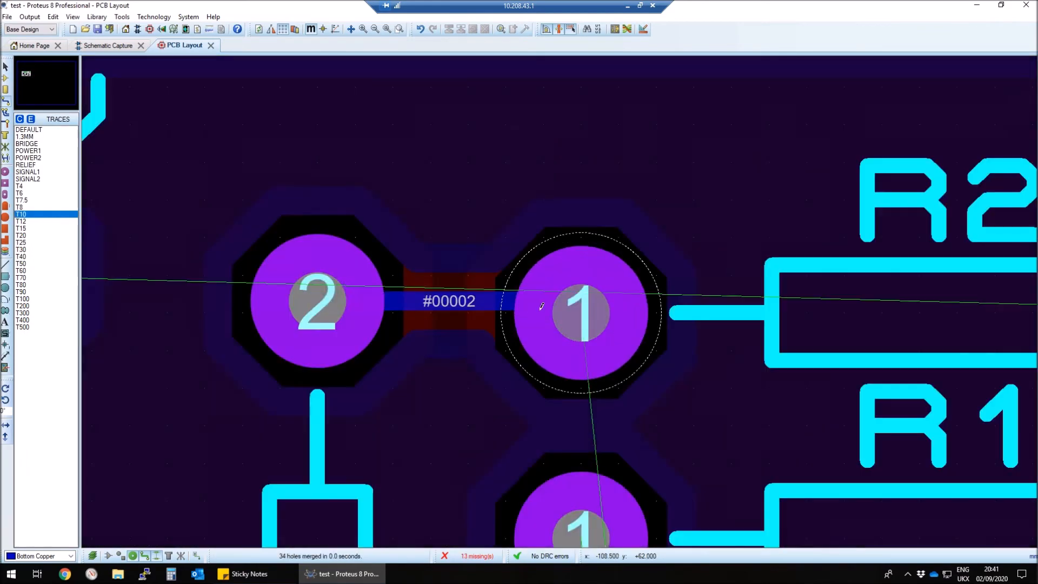
# Step: Route a T20 trace on bottom copper from the +5V pin above R3 and R2 to R2 pin 2
pyautogui.scroll(-3, 545, 306)
pyautogui.click(387, 294)
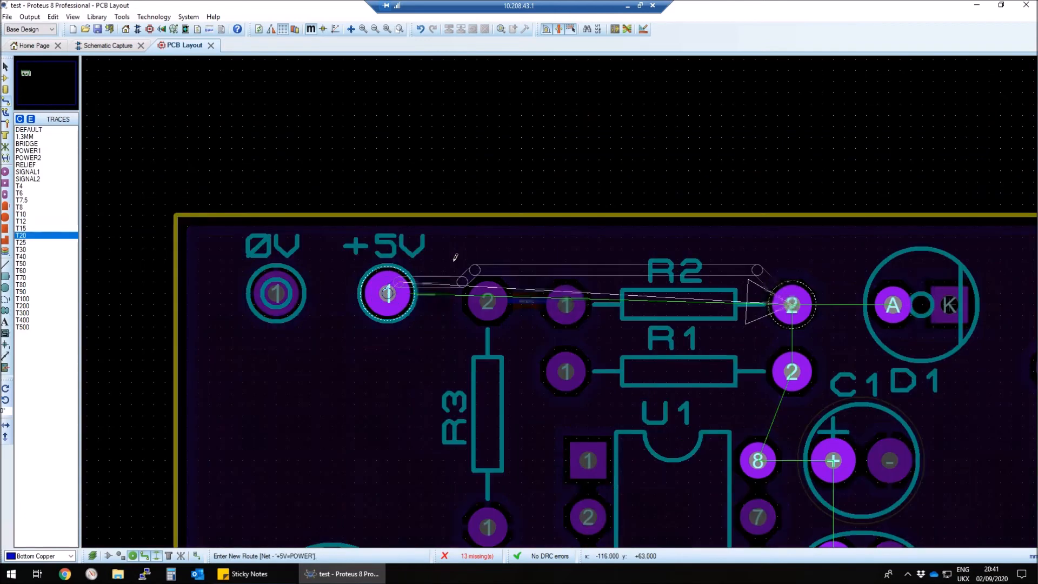
pyautogui.click(792, 304)
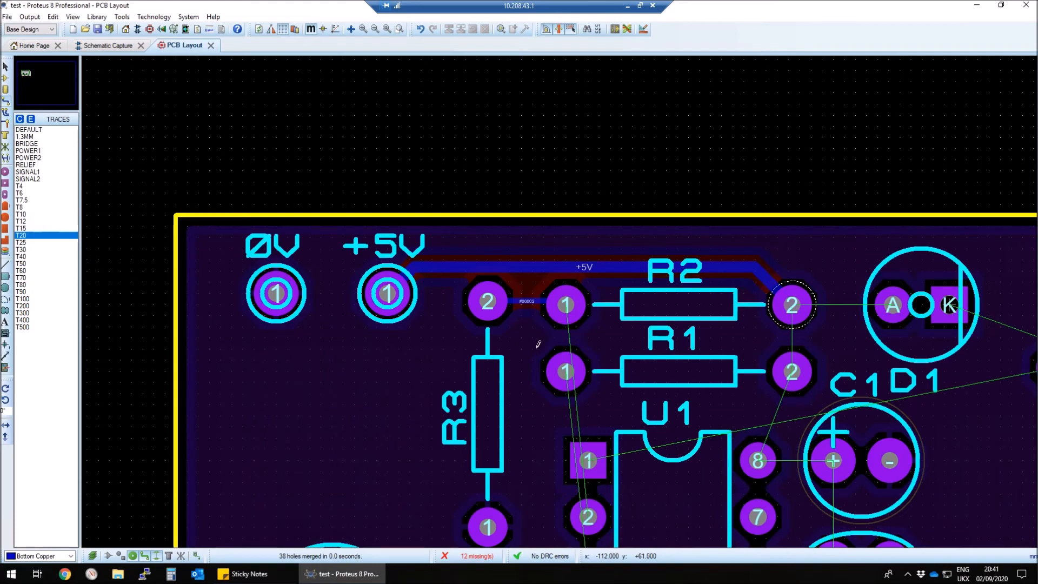
# Step: Extend the +5V net with T20 traces from R2 pin 2 to R1 pin 2 and to D1's anode
pyautogui.click(357, 259)
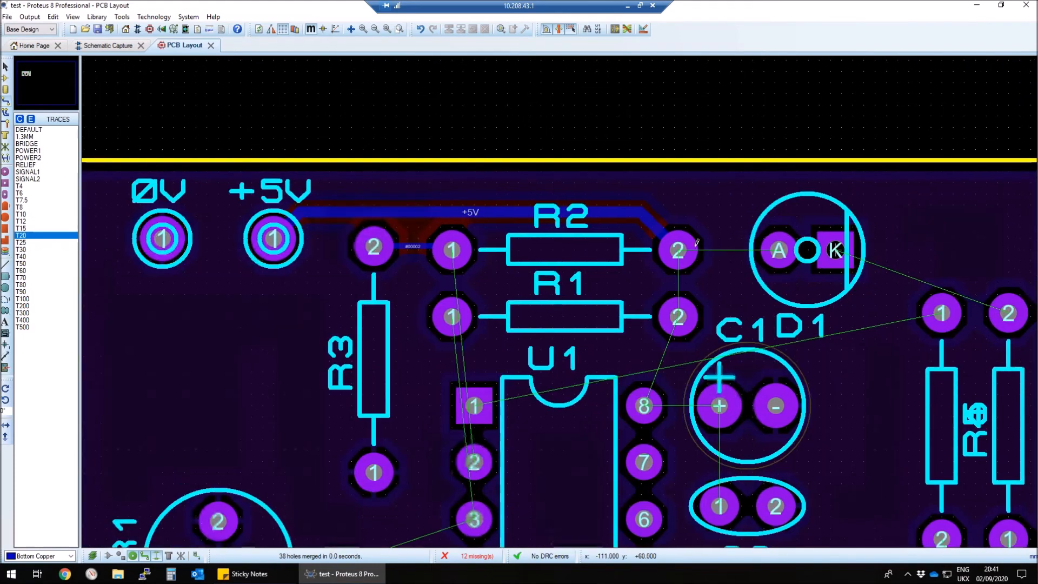
pyautogui.click(680, 250)
pyautogui.click(679, 315)
pyautogui.click(678, 249)
pyautogui.click(779, 249)
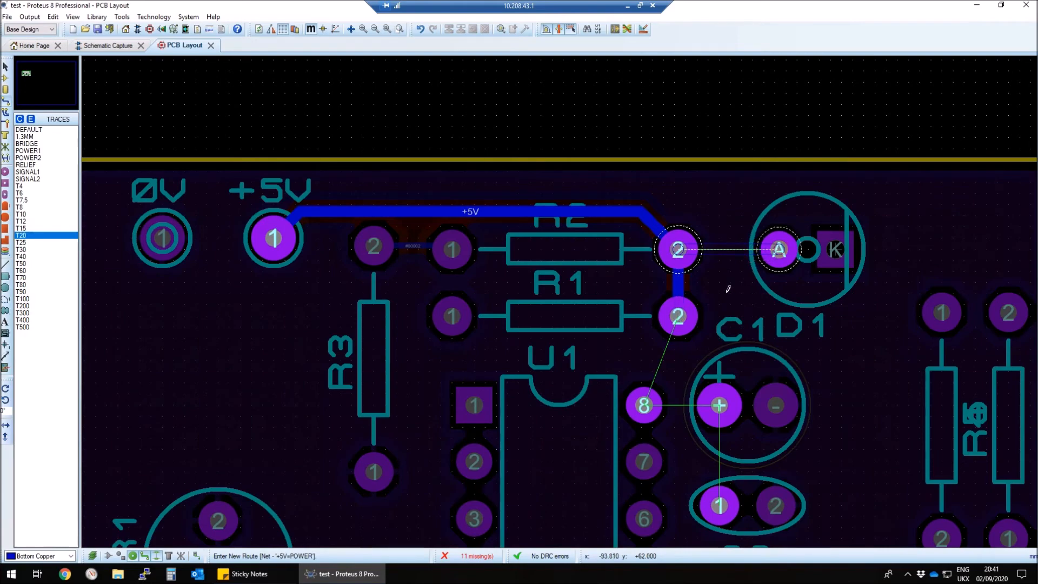
# Step: Route +5V traces from R1 pin 2 to C1's positive pad and from there to U1 pin 8
pyautogui.click(678, 316)
pyautogui.click(719, 405)
pyautogui.click(719, 405)
pyautogui.click(644, 406)
# Step: Turn off Auto Trace Style Selection and try routing from U1 pin 3 towards LDR1 pin 1 with the T20 style
pyautogui.middleClick(640, 399)
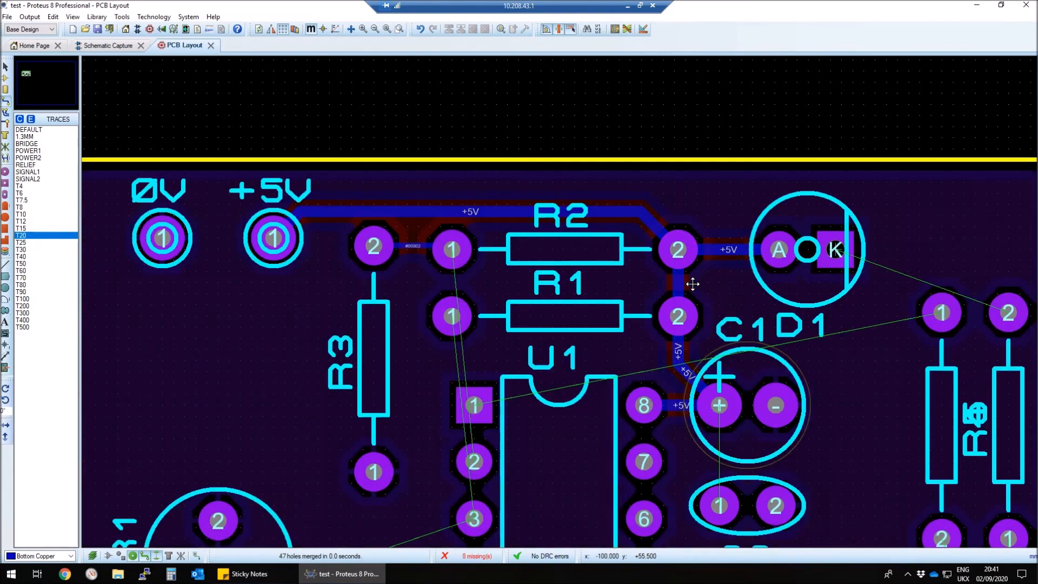
pyautogui.click(680, 269)
pyautogui.click(122, 17)
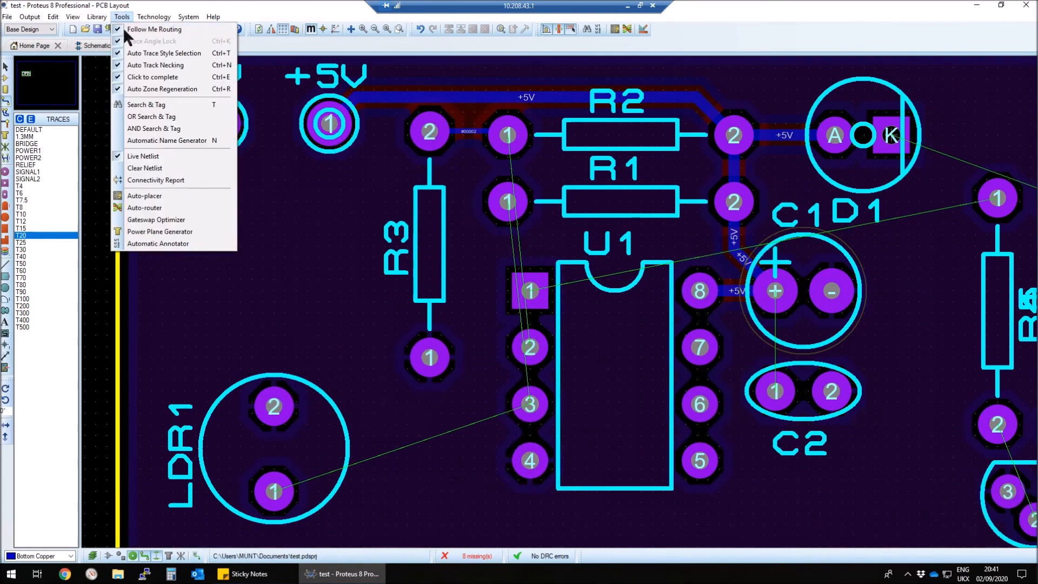
pyautogui.click(136, 53)
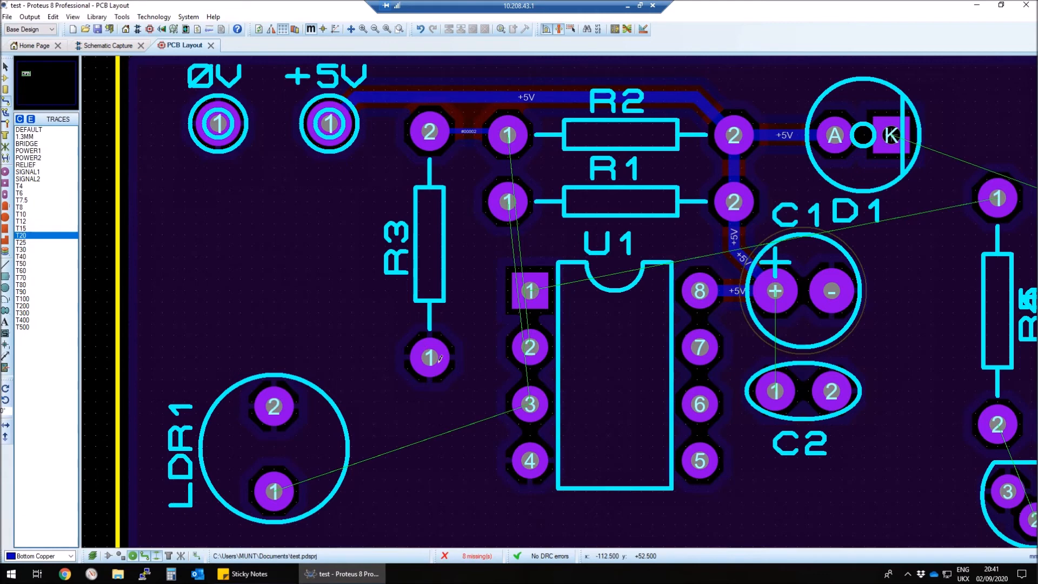
pyautogui.click(530, 404)
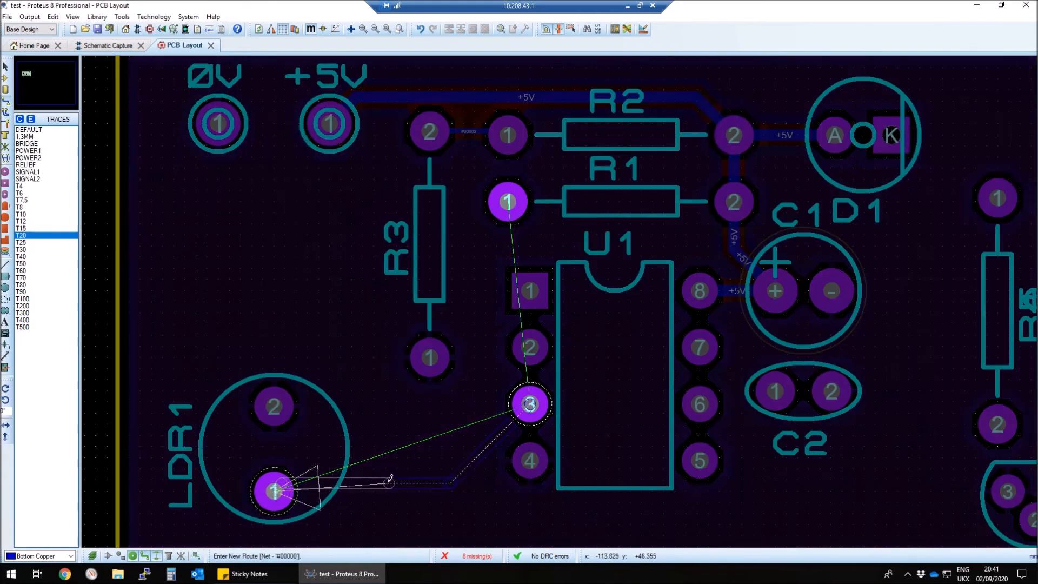
pyautogui.press('Escape')
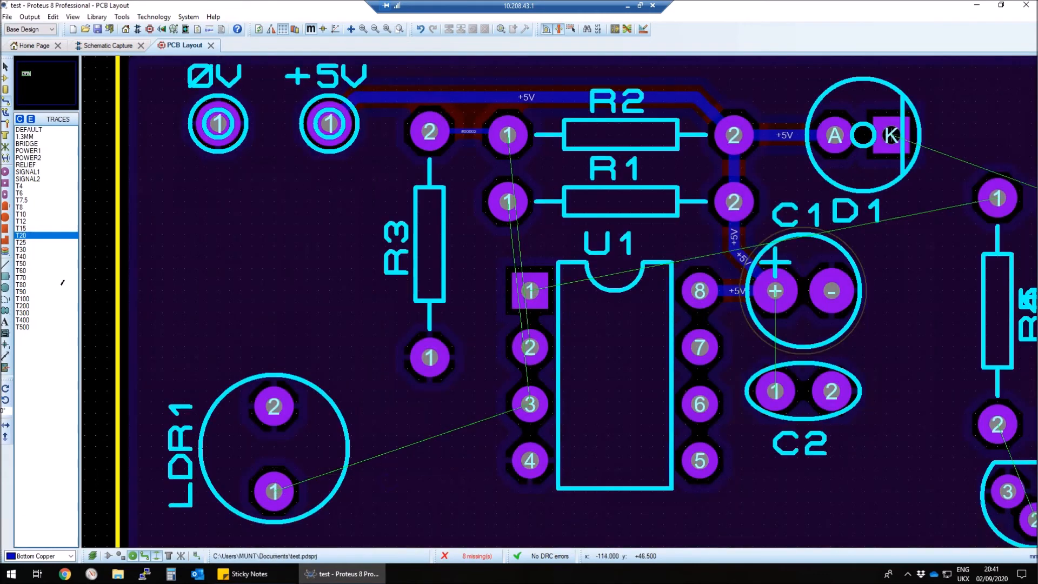
# Step: Try a T12 route from U1 pin 3, cancel it, and turn Auto Trace Style Selection back on
pyautogui.click(23, 221)
pyautogui.click(529, 403)
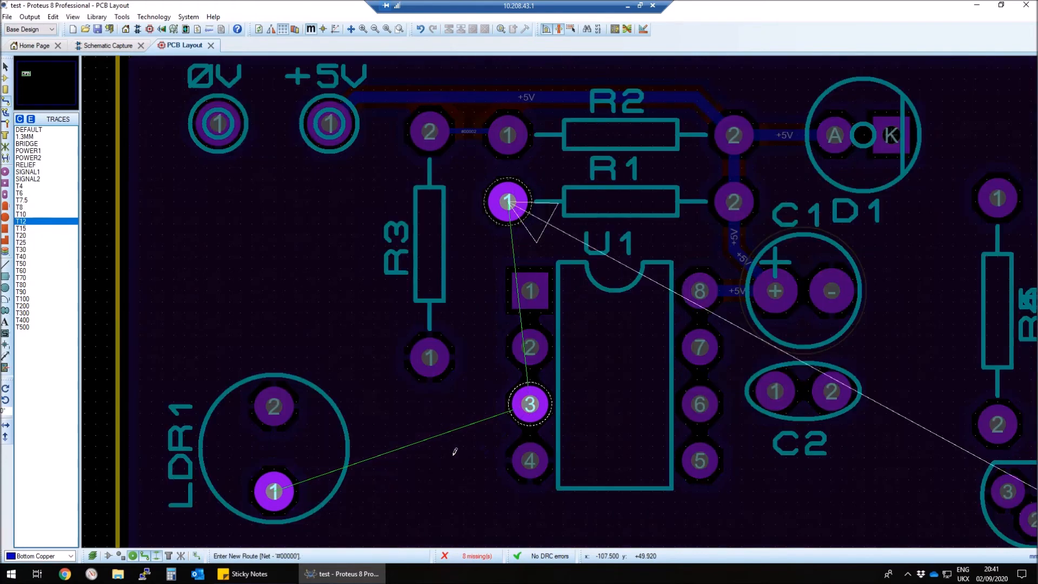
pyautogui.press('Escape')
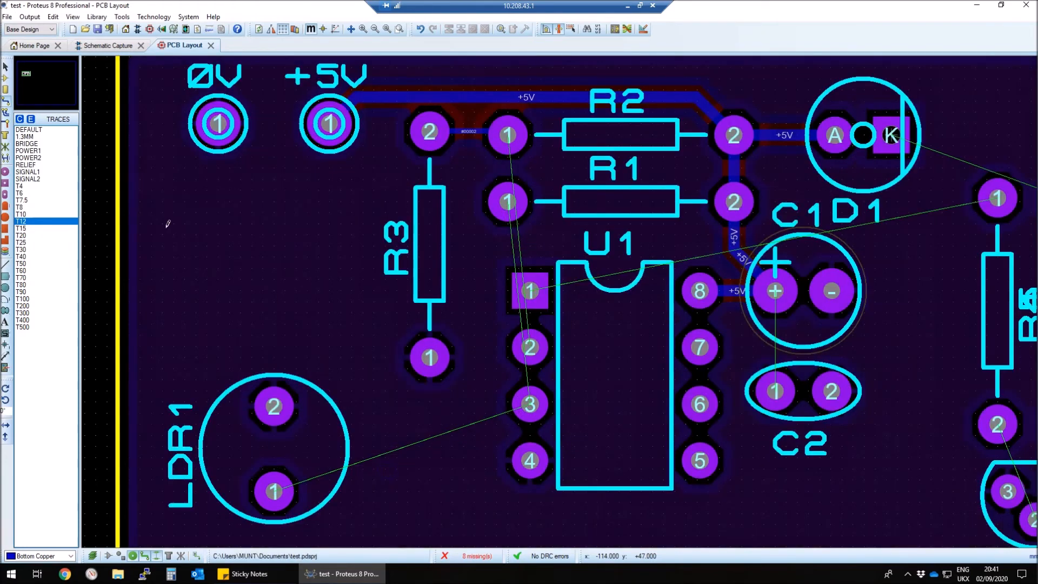
pyautogui.click(122, 17)
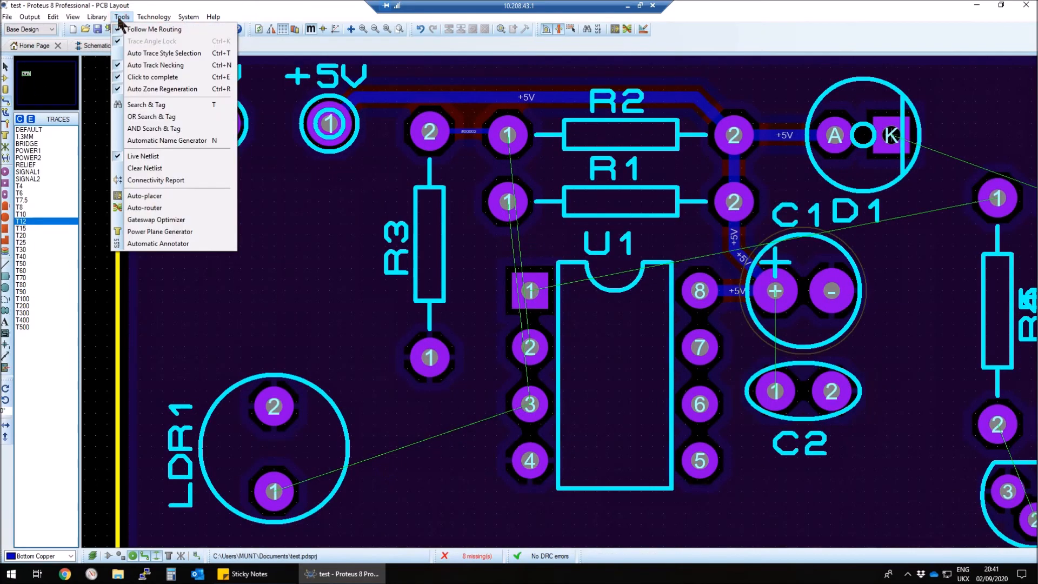
pyautogui.click(135, 54)
# Step: Route T10 traces on bottom copper from U1 pin 3 to LDR1 pin 1 and from R1 pin 1 to U1 pin 3
pyautogui.click(530, 403)
pyautogui.click(273, 491)
pyautogui.click(507, 202)
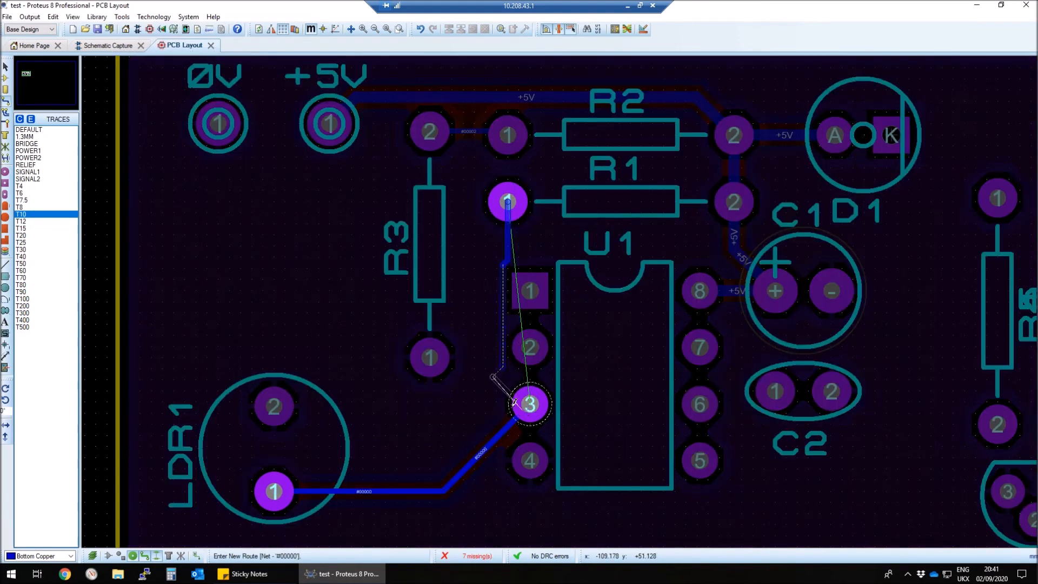
pyautogui.click(524, 403)
# Step: Route R2 pin 1 around U1 pin 1 to U1 pin 2, and connect C1's positive pad to C2 pin 1
pyautogui.click(507, 134)
pyautogui.click(548, 341)
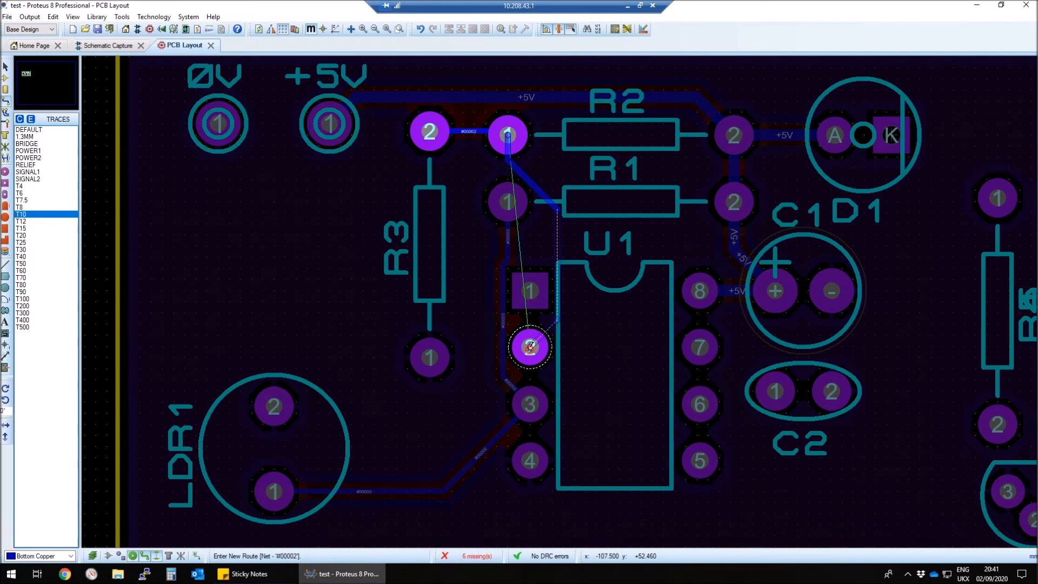
pyautogui.scroll(3, 478, 247)
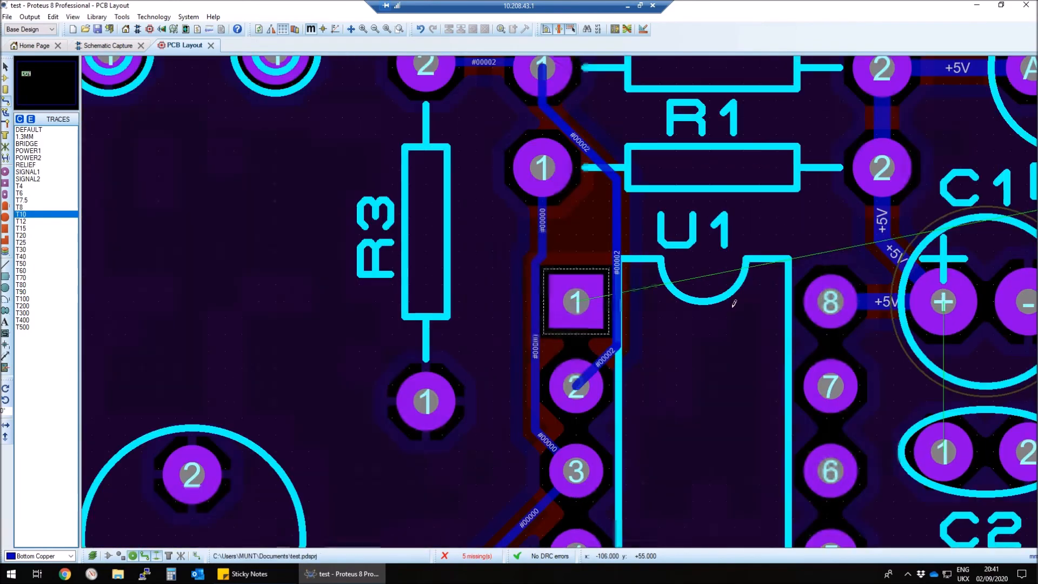
pyautogui.middleClick(948, 380)
pyautogui.click(726, 323)
pyautogui.click(724, 324)
# Step: Route a trace on bottom copper from D1's cathode to R4 pin 2
pyautogui.scroll(-3, 681, 336)
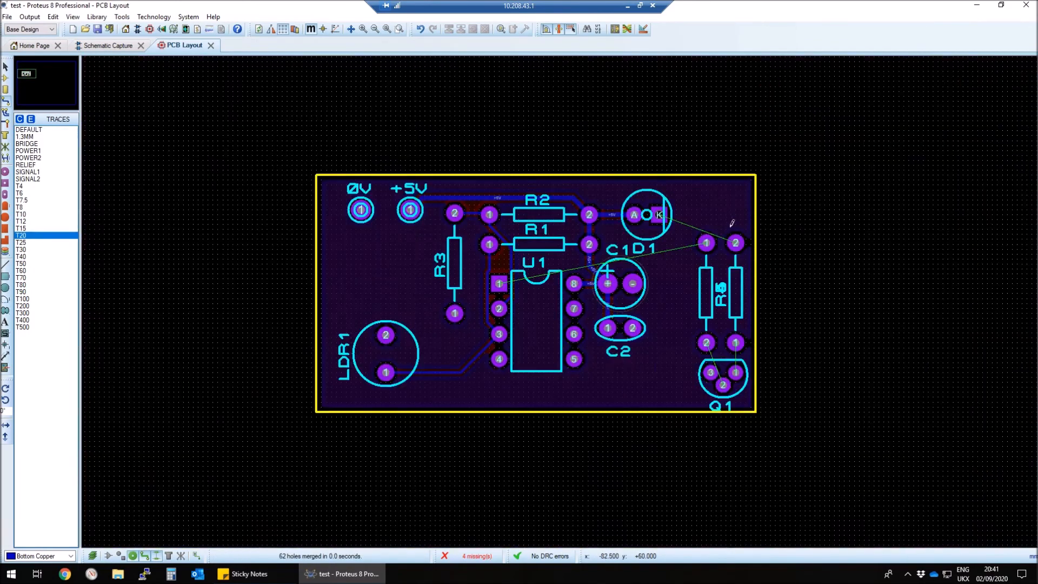
pyautogui.scroll(3, 732, 224)
pyautogui.middleClick(199, 408)
pyautogui.click(647, 239)
pyautogui.click(388, 265)
pyautogui.click(644, 360)
# Step: Route R4 pin 1 to Q1 pin 1 with a T20 trace and R5 pin 2 to Q1 pin 2 with a T10 trace
pyautogui.middleClick(594, 470)
pyautogui.click(673, 135)
pyautogui.click(724, 366)
pyautogui.click(724, 464)
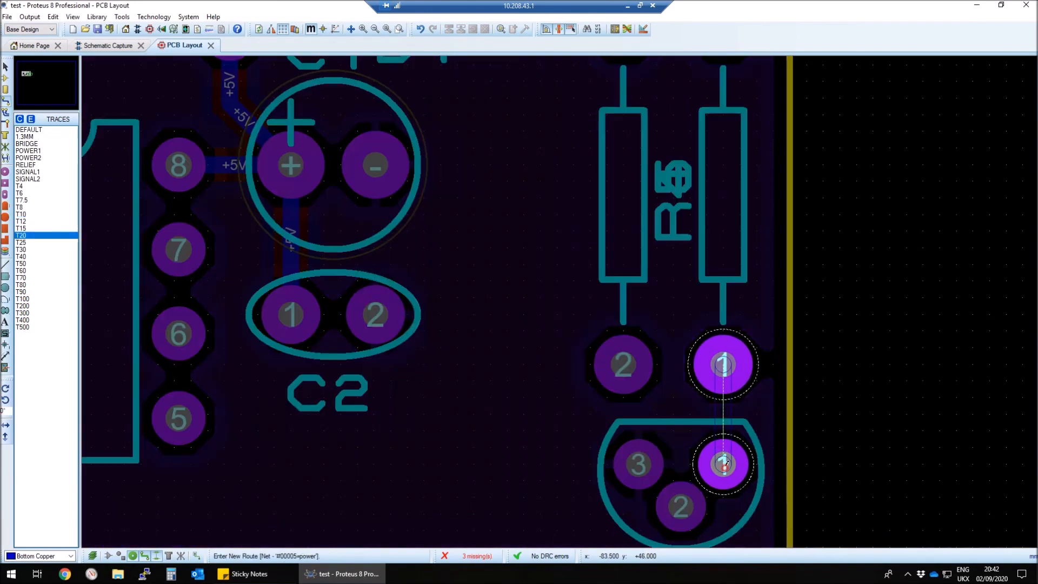
pyautogui.scroll(-2, 559, 302)
pyautogui.click(588, 329)
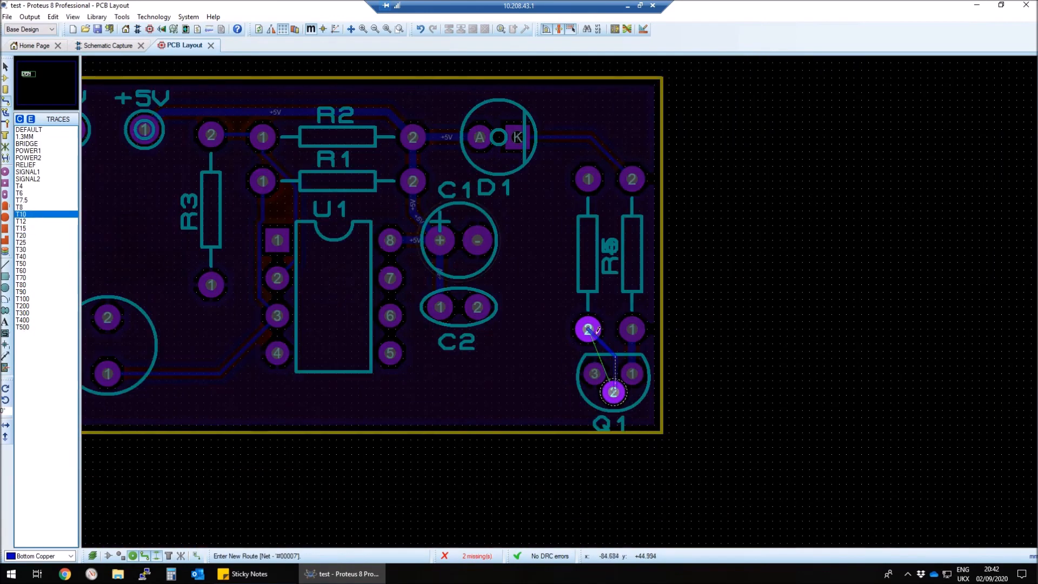
pyautogui.click(614, 390)
# Step: Route a T10 trace from U1 pin 1 on bottom copper, through a via above it to top copper, ending in a via at U1's notch
pyautogui.scroll(5, 554, 309)
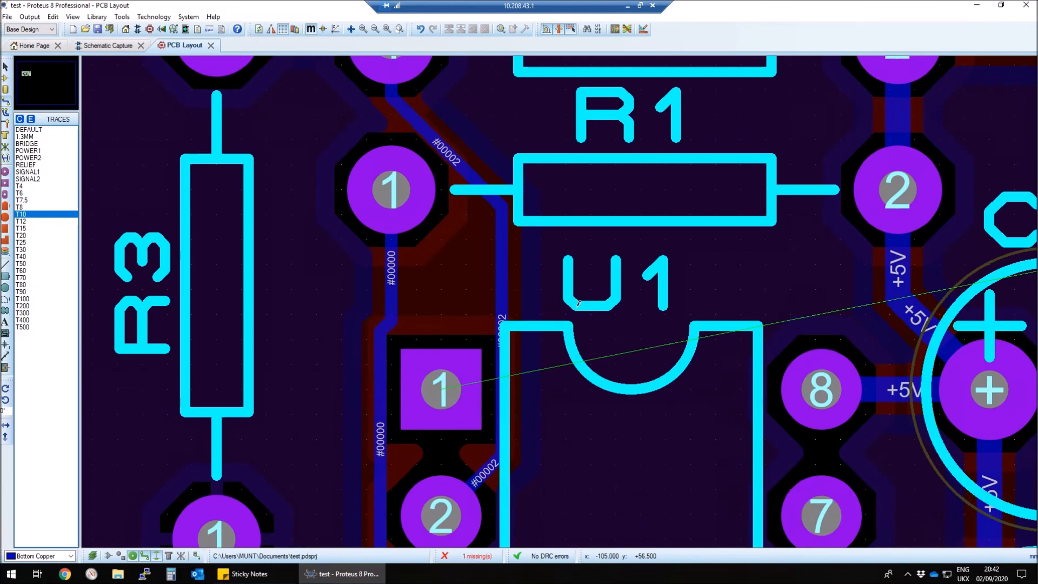
pyautogui.scroll(-2, 579, 304)
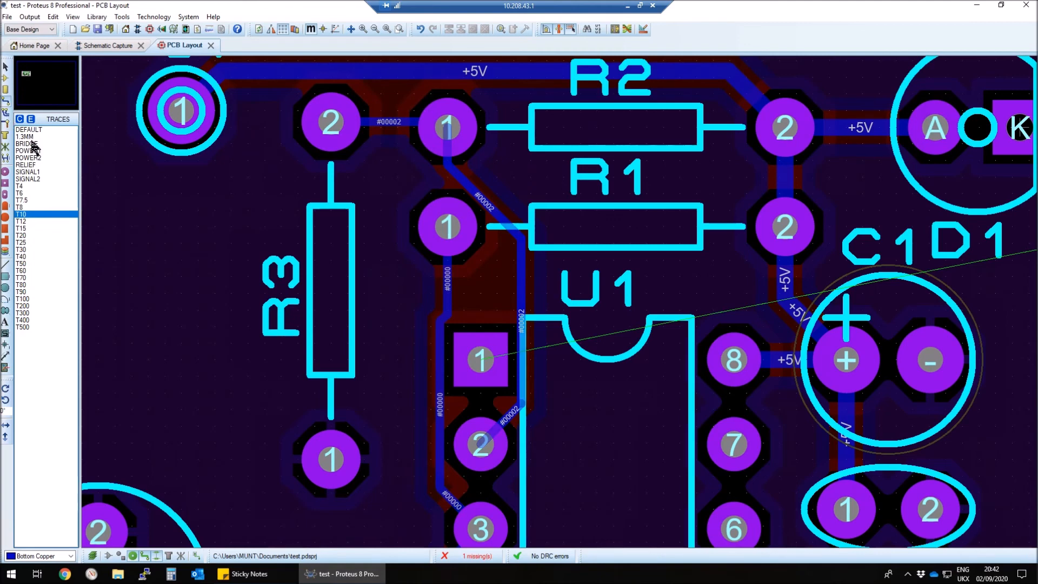
pyautogui.click(482, 356)
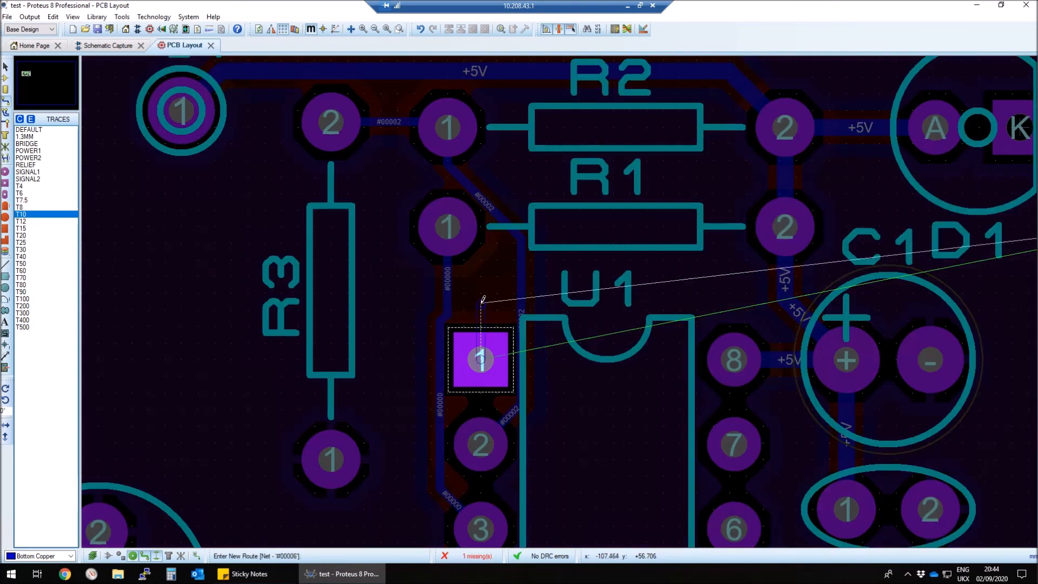
pyautogui.doubleClick(482, 301)
pyautogui.scroll(1, 482, 301)
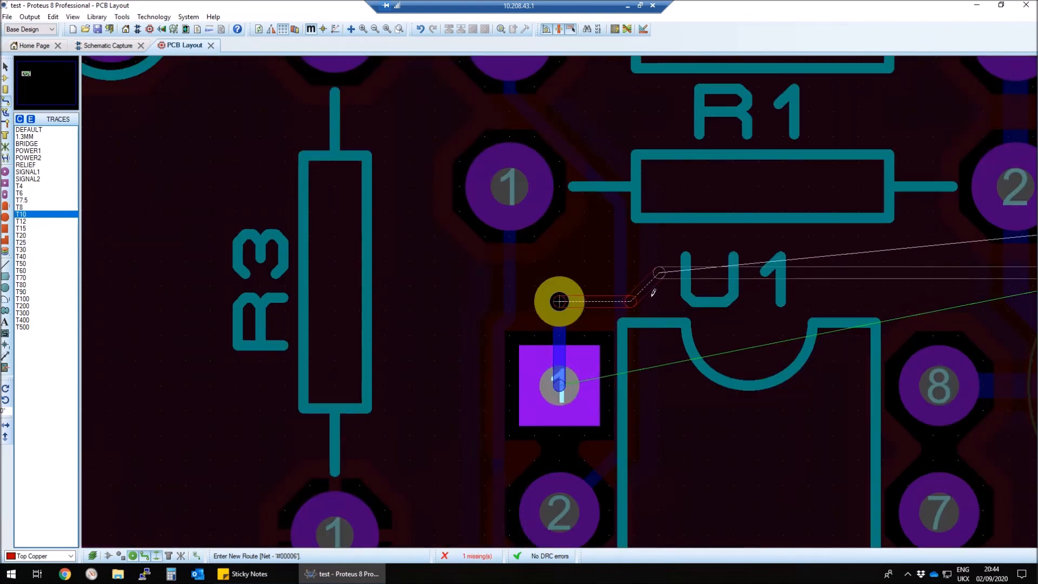
pyautogui.scroll(-1, 653, 287)
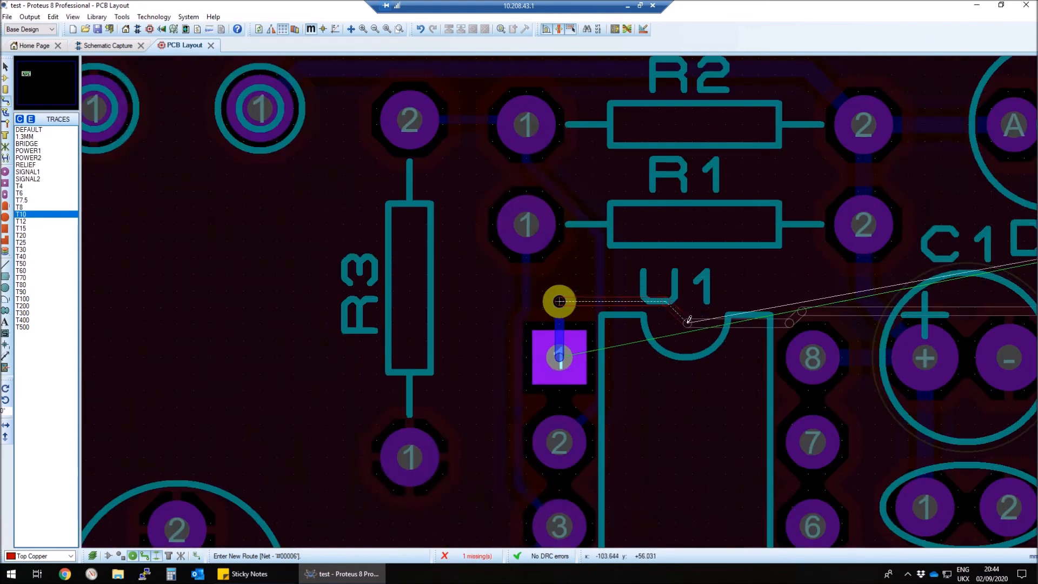
pyautogui.doubleClick(688, 322)
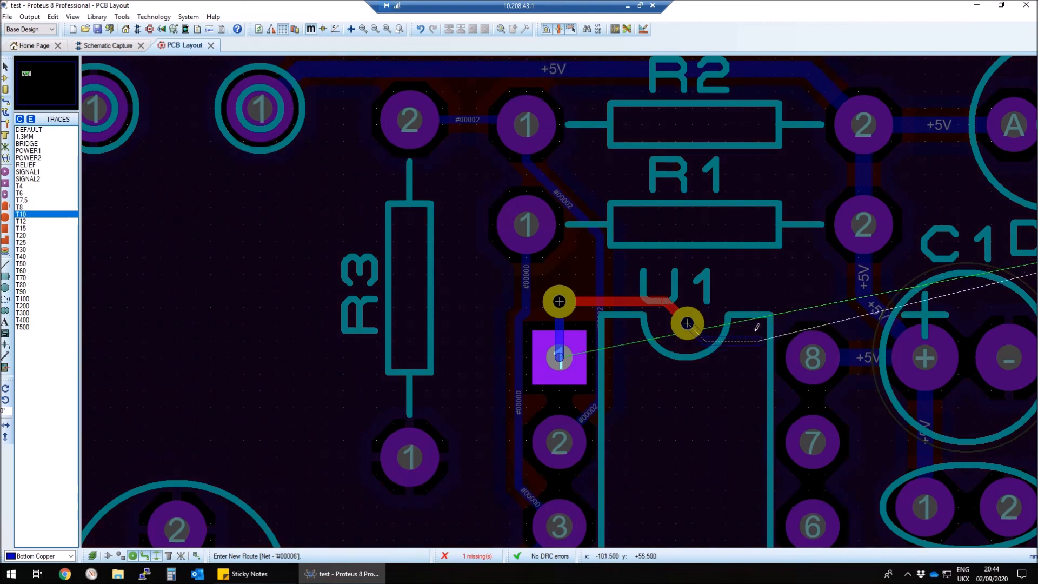
# Step: Continue the route on bottom copper to a via above U1 pin 8, and finish it on top copper at R5 pin 1
pyautogui.doubleClick(778, 287)
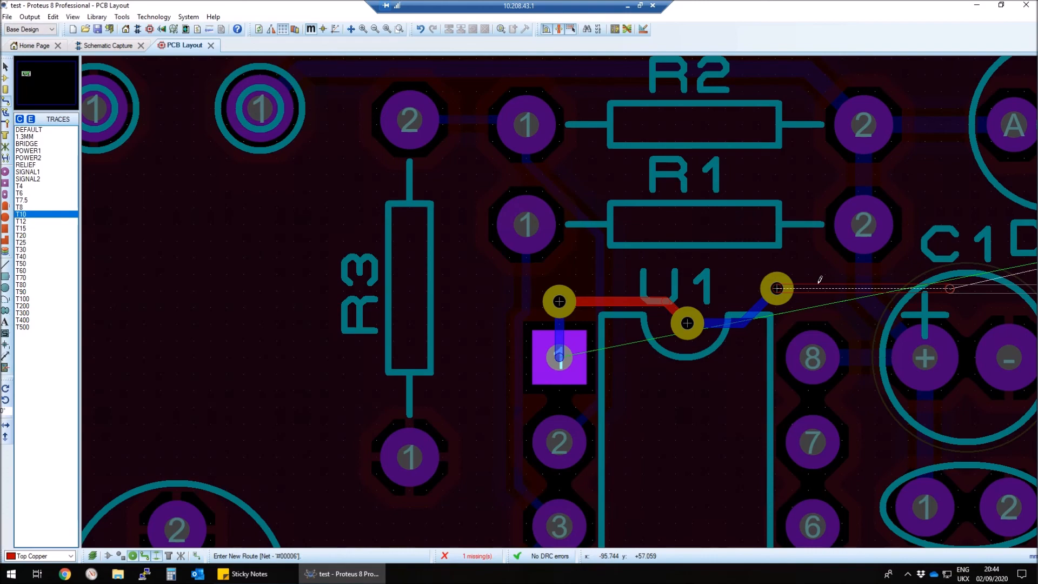
pyautogui.scroll(-2, 819, 280)
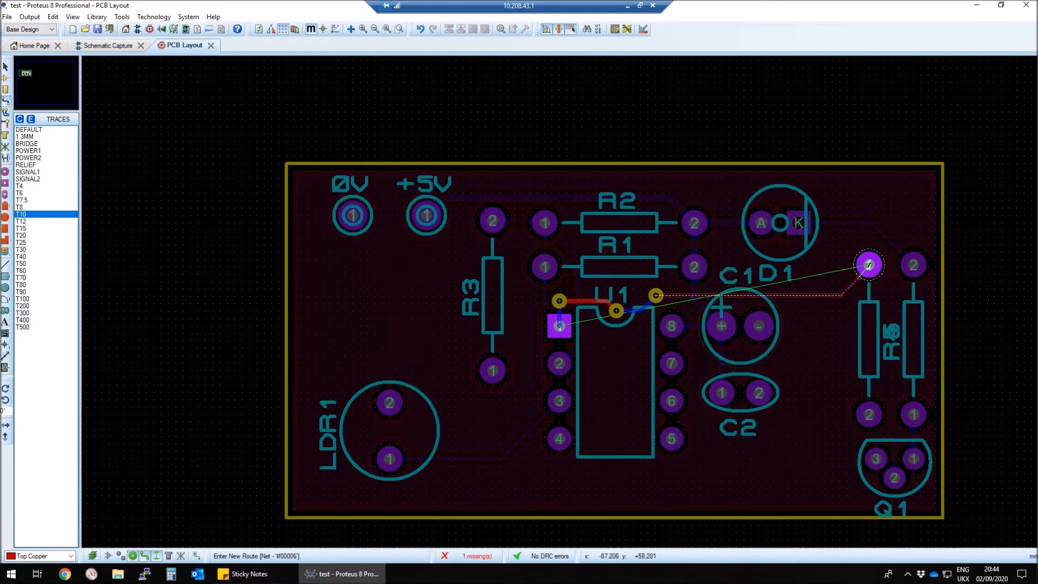
pyautogui.click(870, 264)
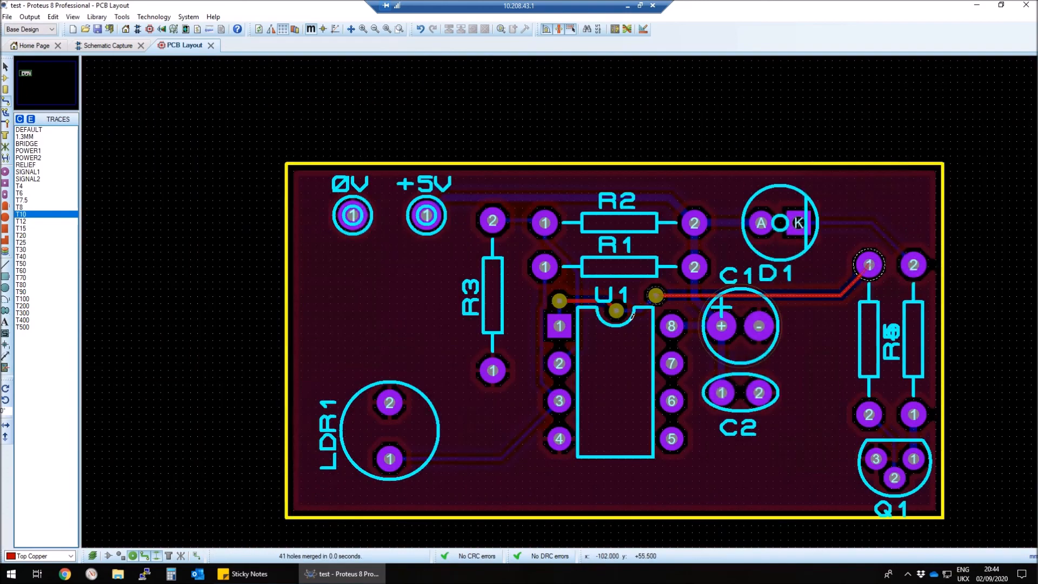
pyautogui.scroll(1, 573, 360)
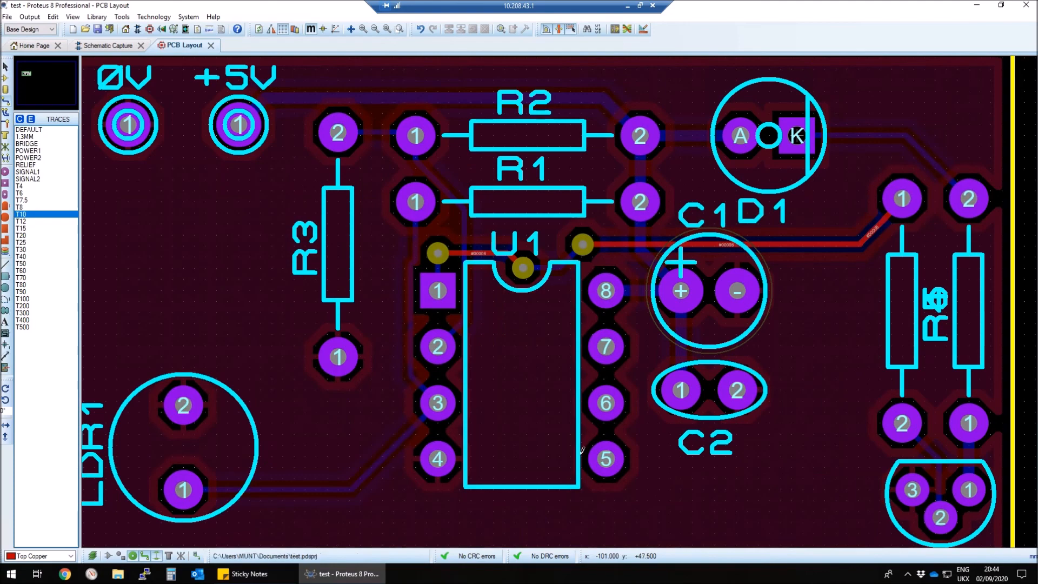
# Step: Open the 3D visualization of the board and view the whole board from the top
pyautogui.click(162, 29)
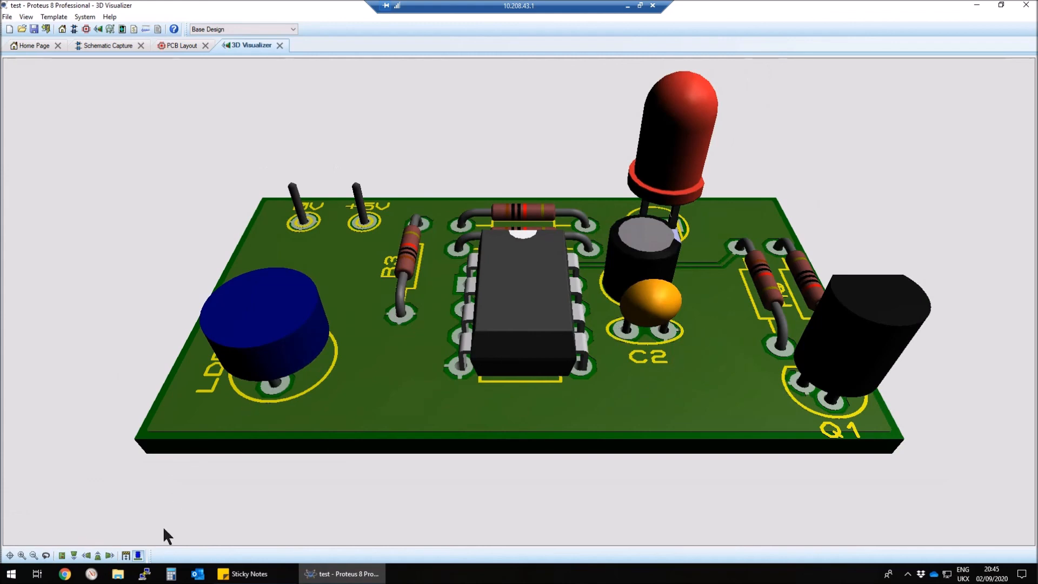
pyautogui.click(63, 556)
pyautogui.scroll(-1, 295, 409)
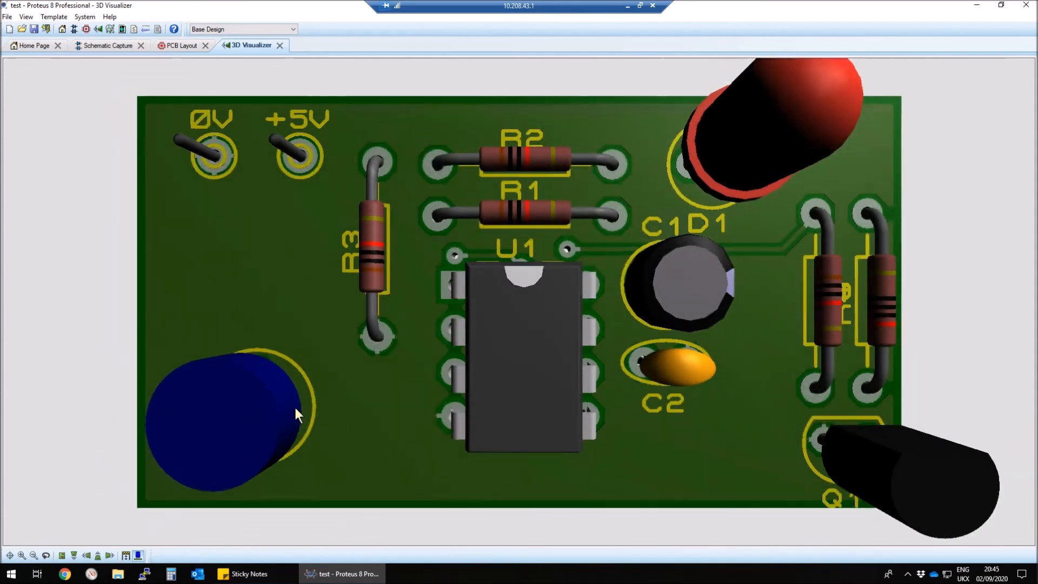
pyautogui.scroll(-2, 294, 406)
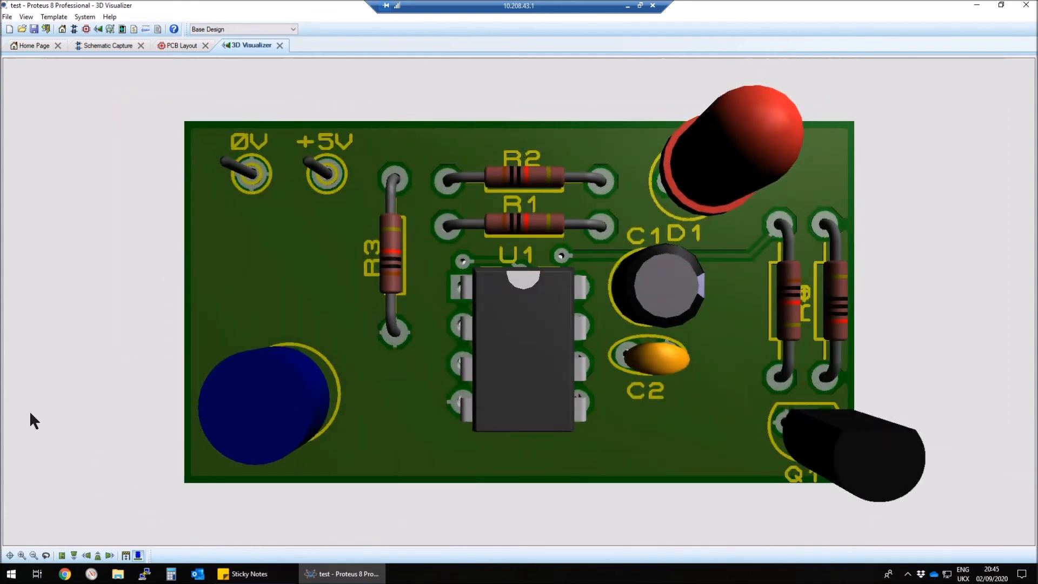